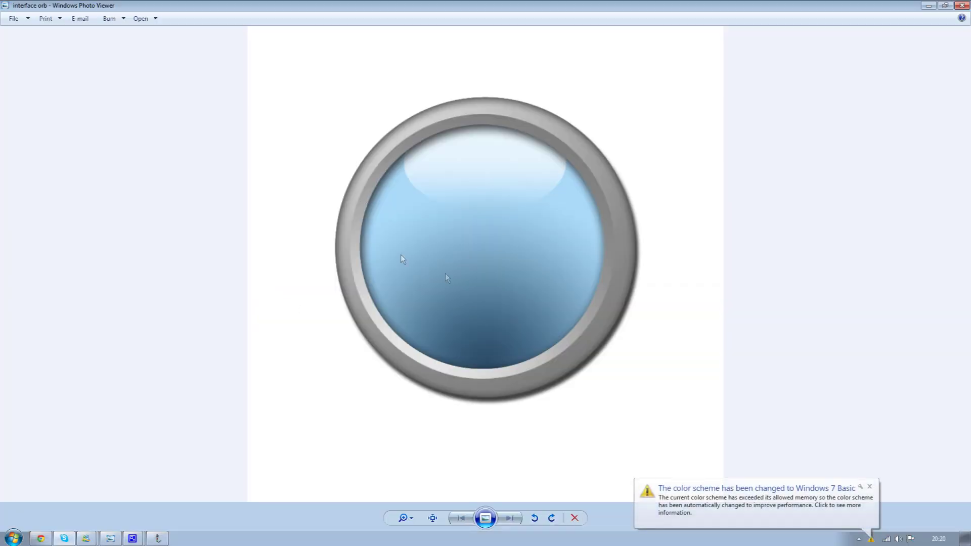
Dismiss the colour-scheme notice over the orb image and open the Start menu
click(869, 487)
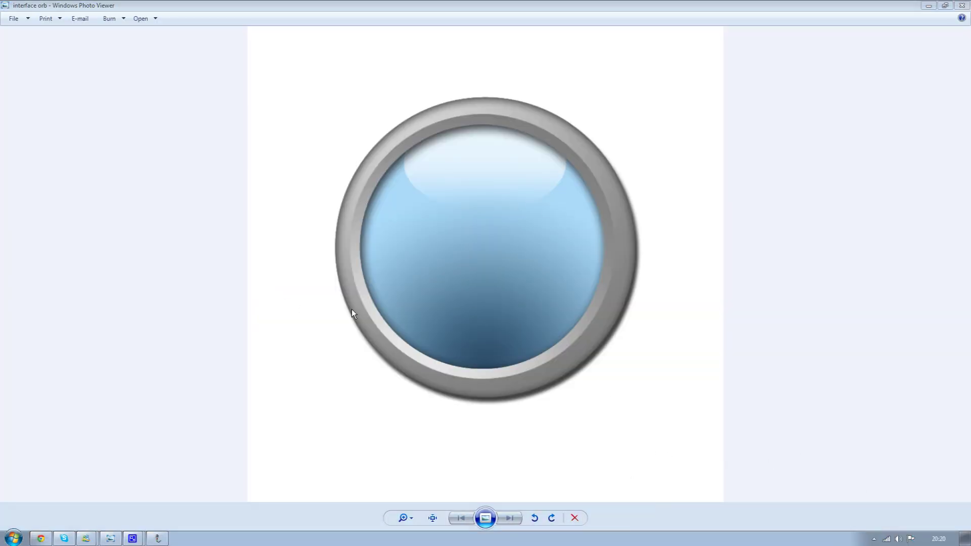
click(14, 538)
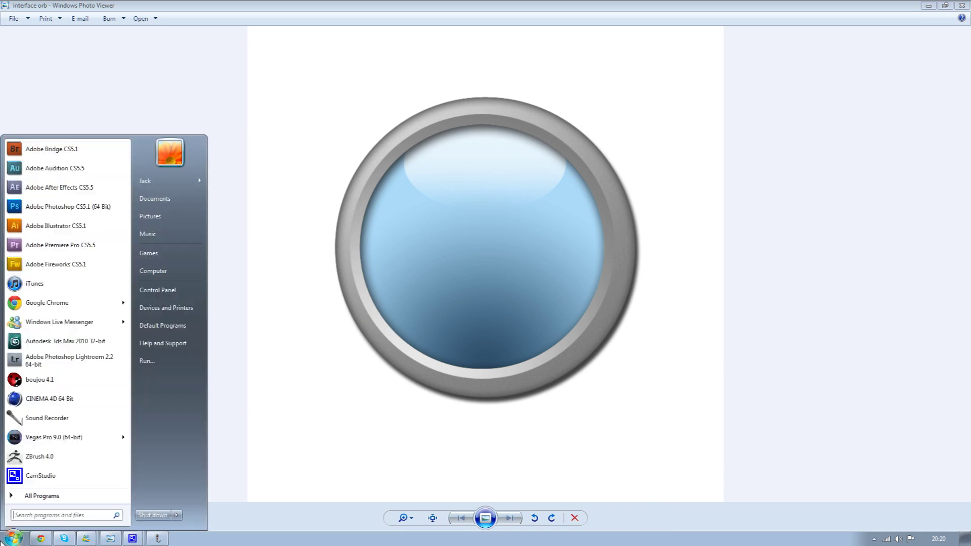
Launch Photoshop CS5.1, create a white 1000 × 1000 px RGB document, and view it at 100%
click(37, 207)
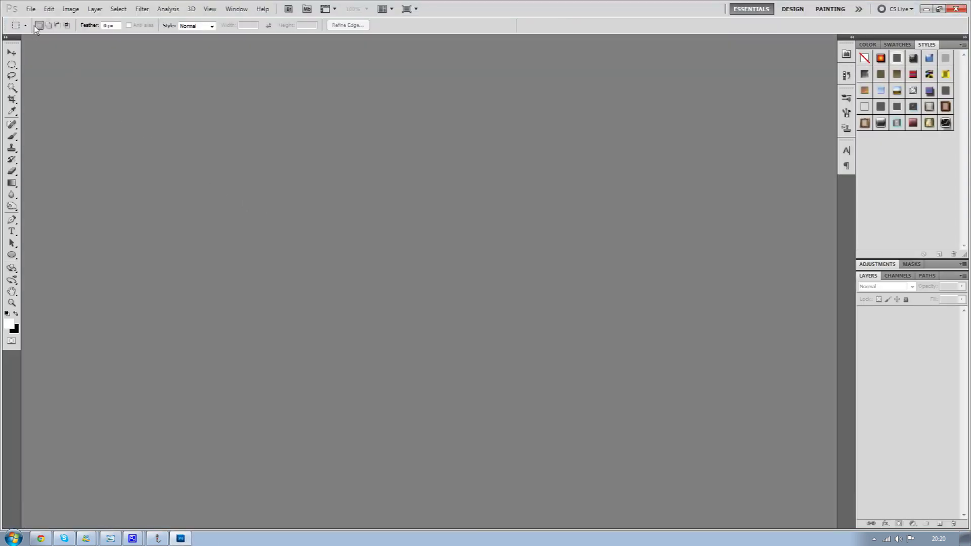
click(33, 10)
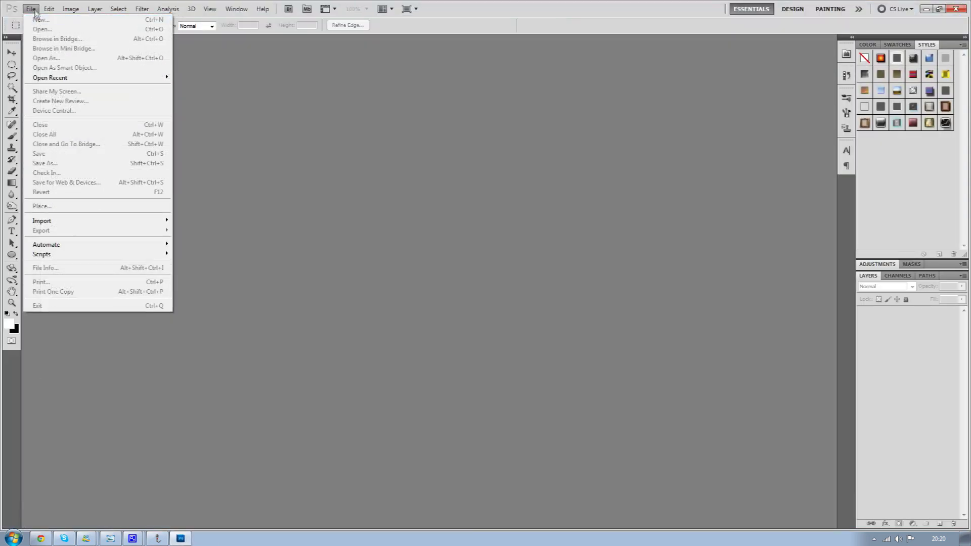
click(44, 26)
click(30, 8)
key(Return)
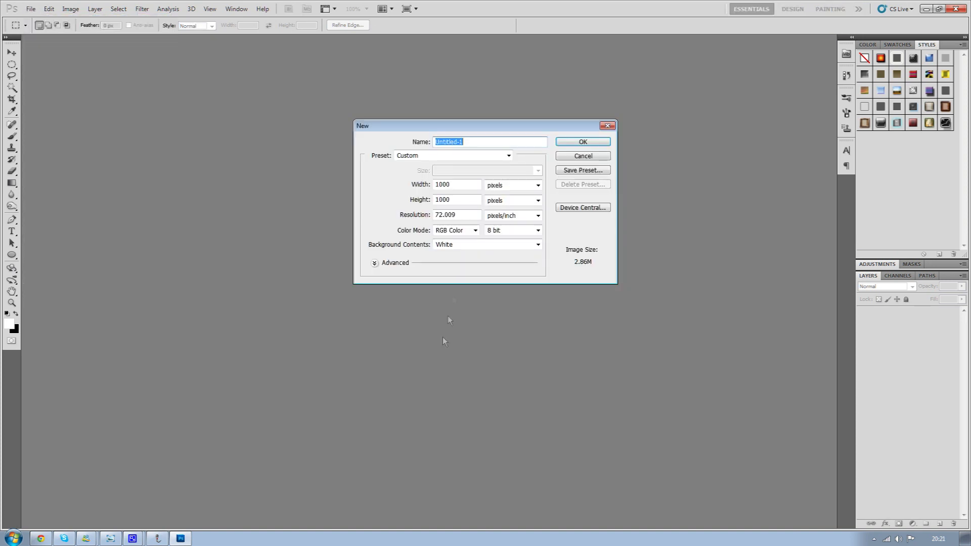
click(574, 140)
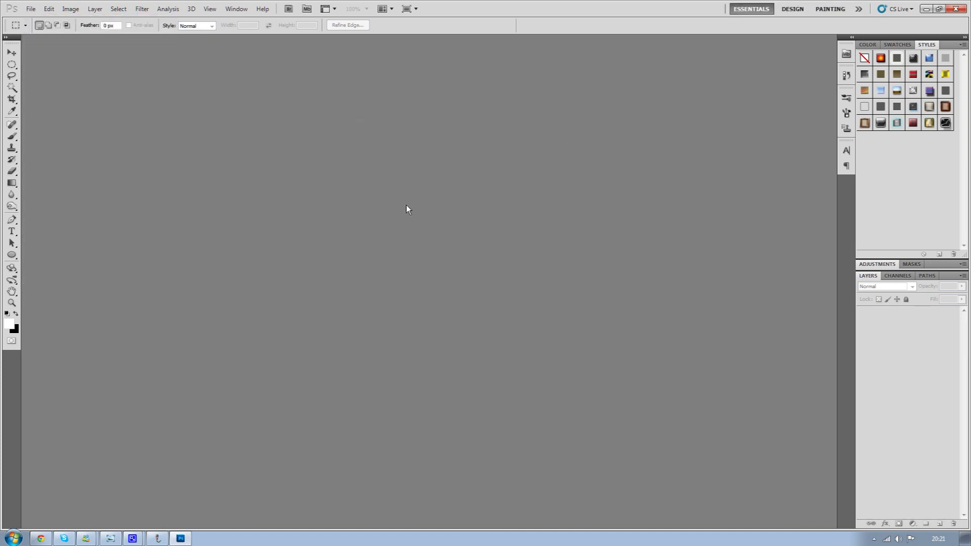
key(ctrl+plus)
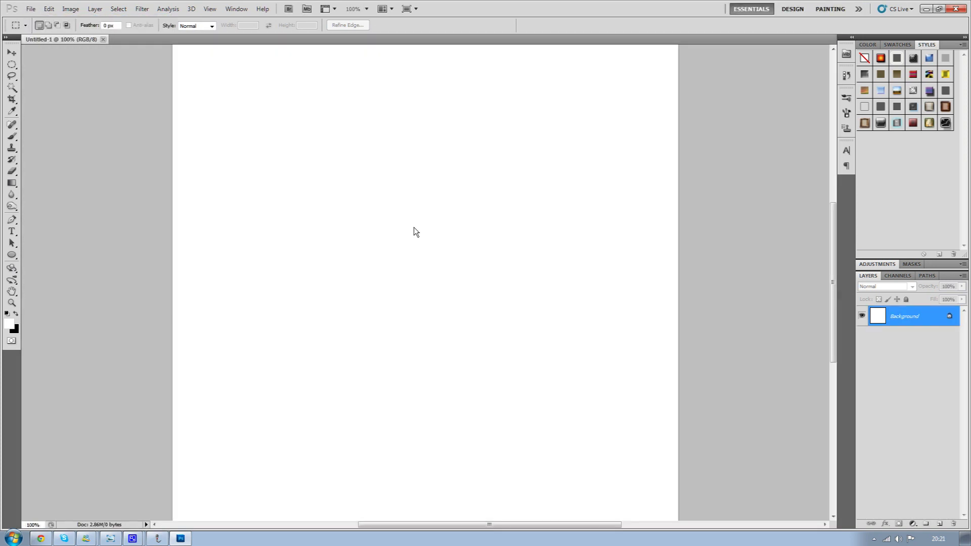
Draw a large light grey (#dbdbdb) circle across the page with the Ellipse tool
click(10, 256)
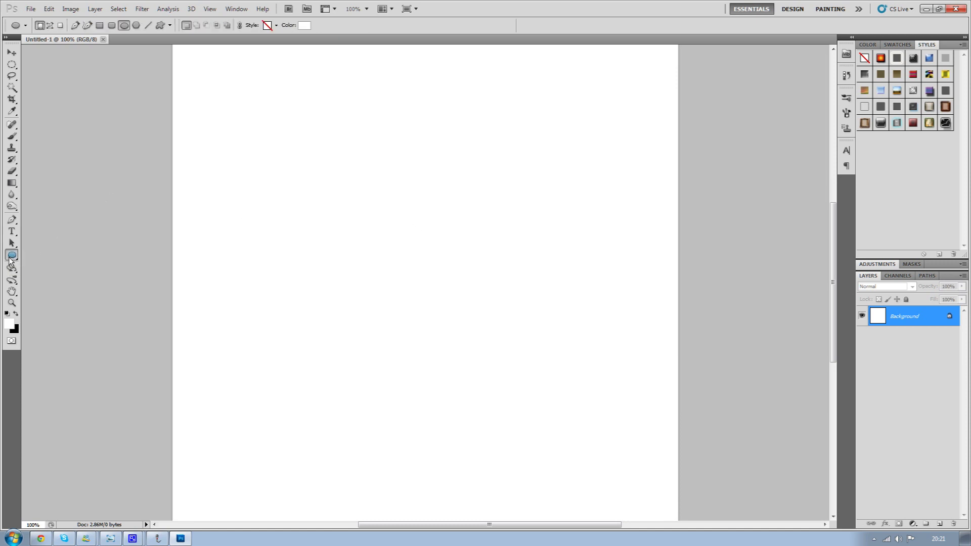
click(9, 326)
drag(186, 292, 173, 293)
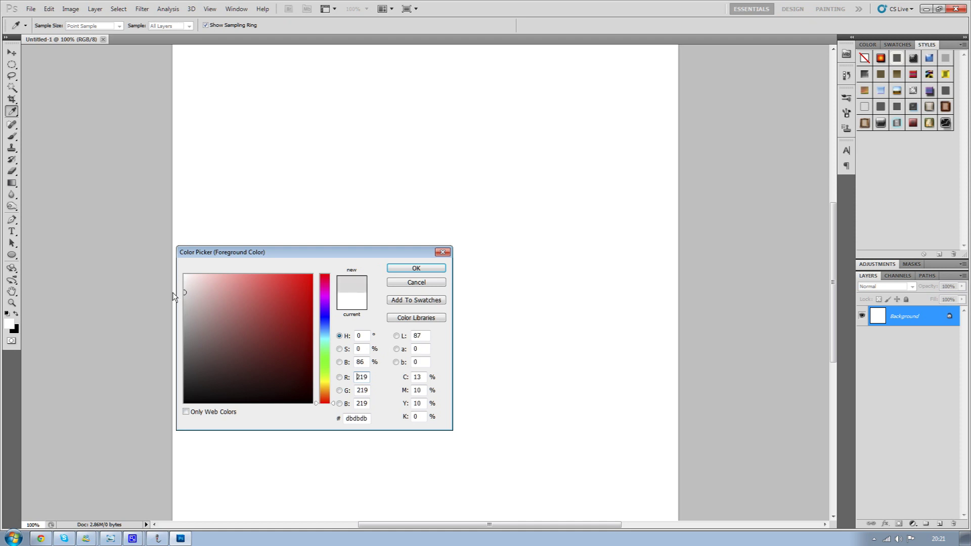
click(416, 268)
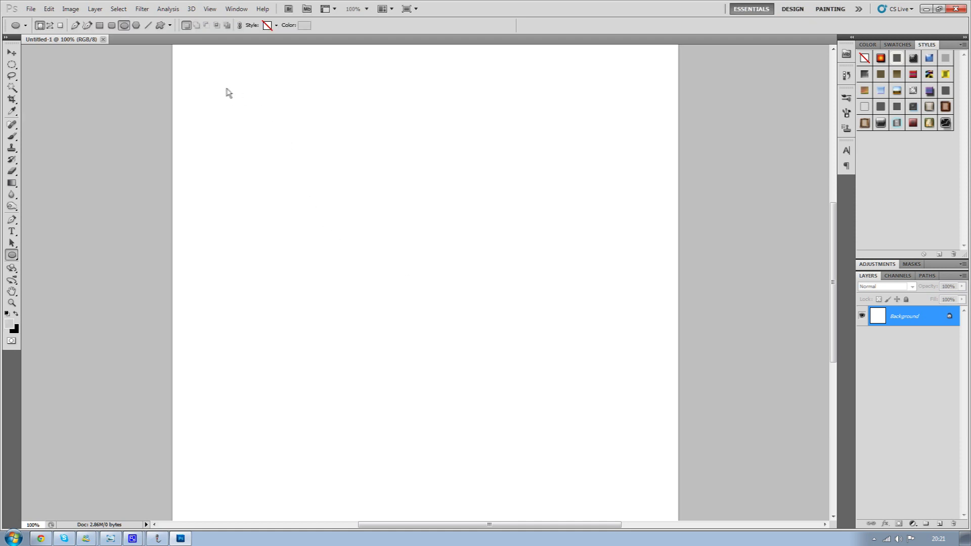
drag(227, 91, 611, 481)
Nudge the grey circle slightly right and down and rasterize its Shape 1 layer
click(13, 52)
drag(404, 248, 412, 250)
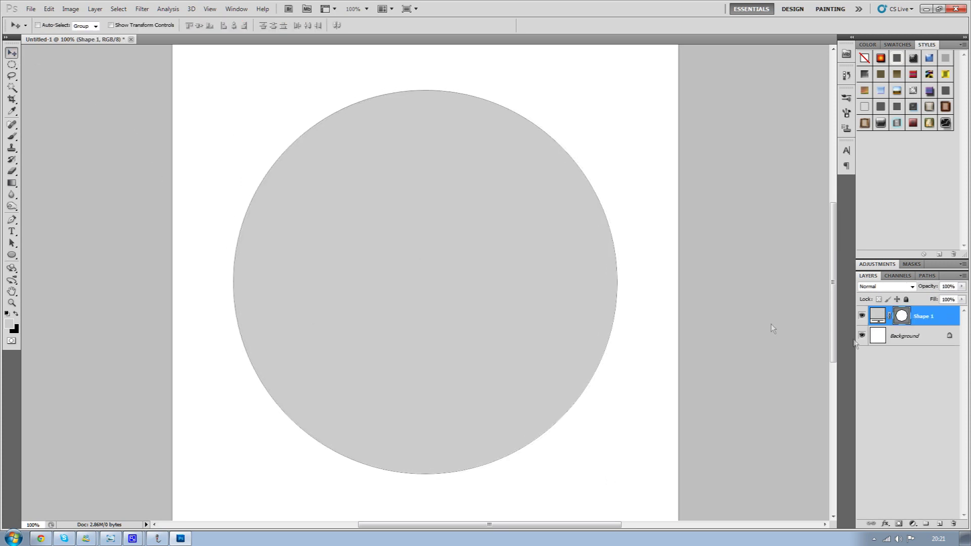
right_click(936, 322)
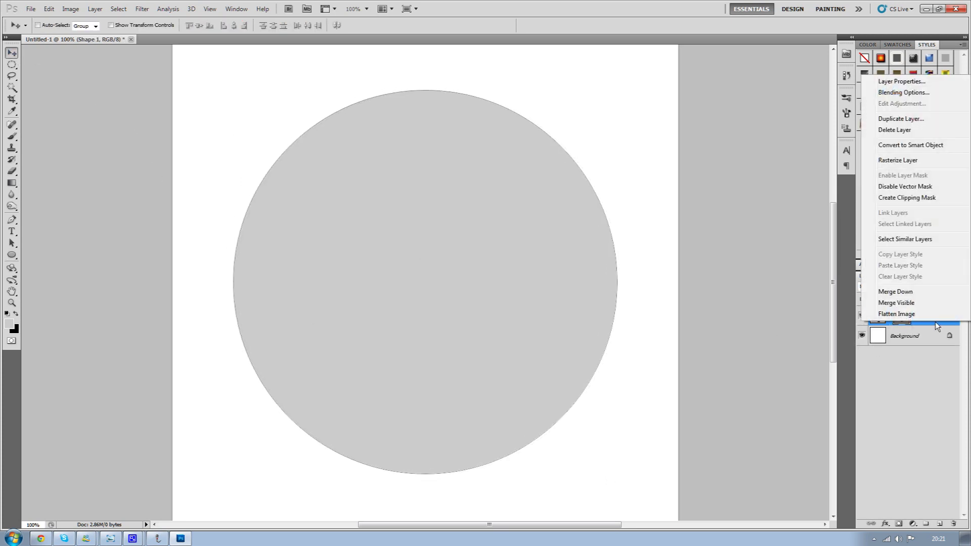
click(893, 160)
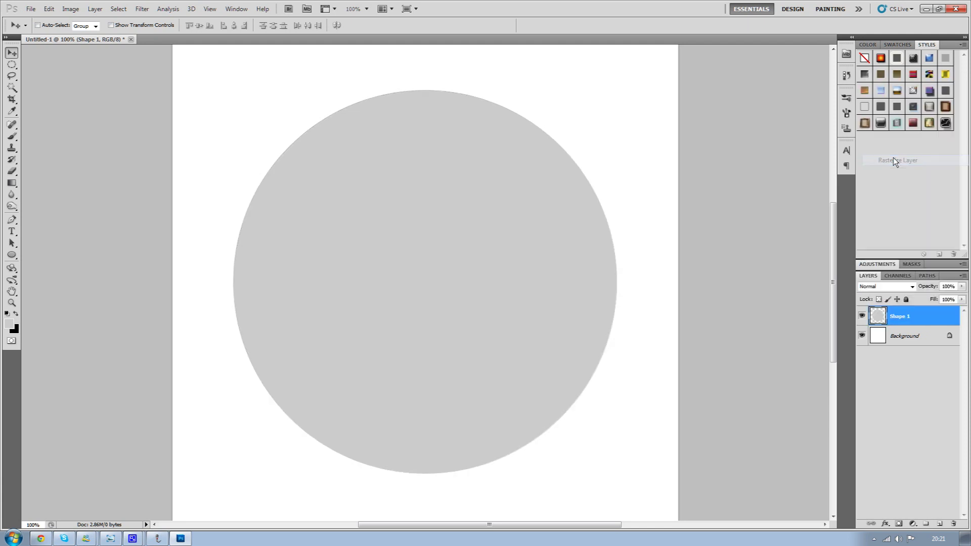
Select the circle's pixels and paint a white radial gradient highlight from its upper left
ctrl+click(882, 317)
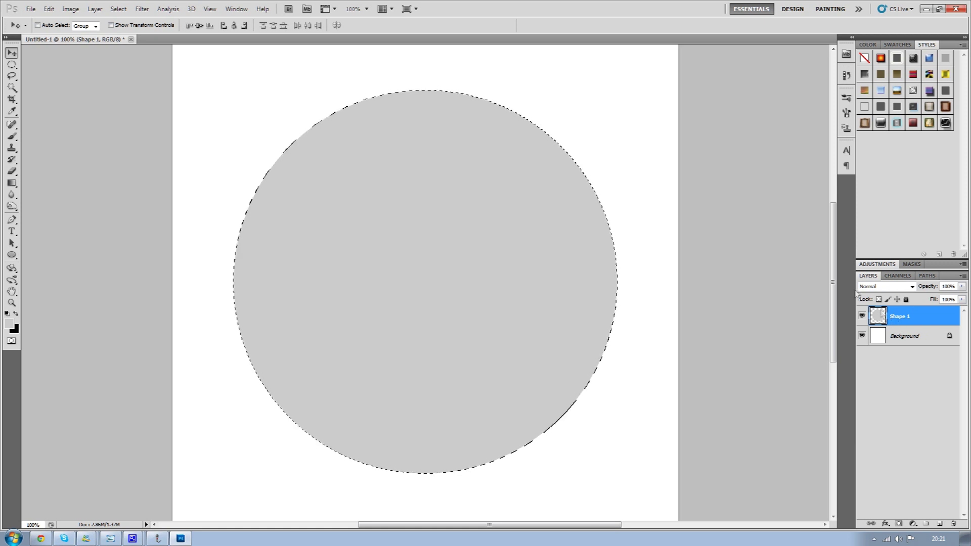
click(12, 185)
click(103, 25)
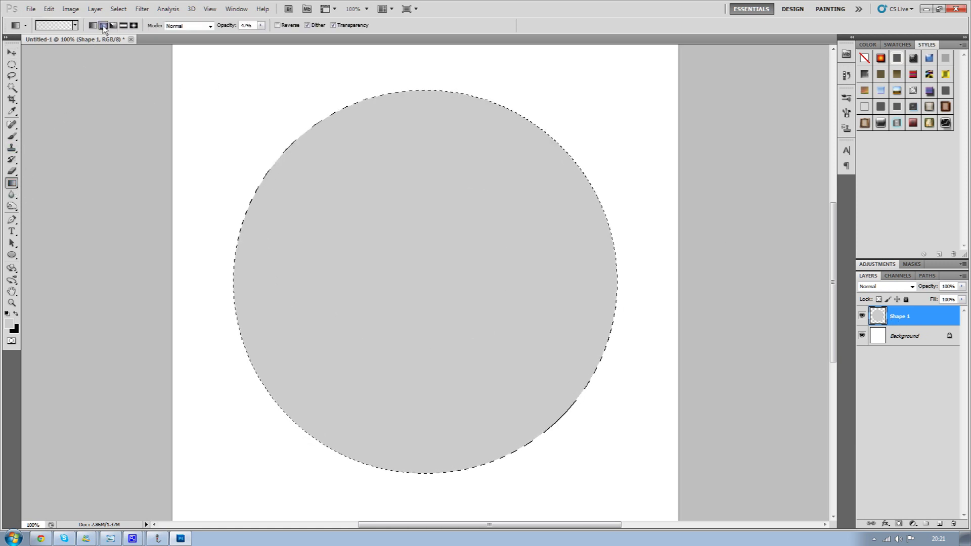
click(10, 323)
click(186, 276)
click(408, 268)
drag(277, 104, 399, 226)
drag(272, 124, 386, 243)
drag(254, 119, 321, 184)
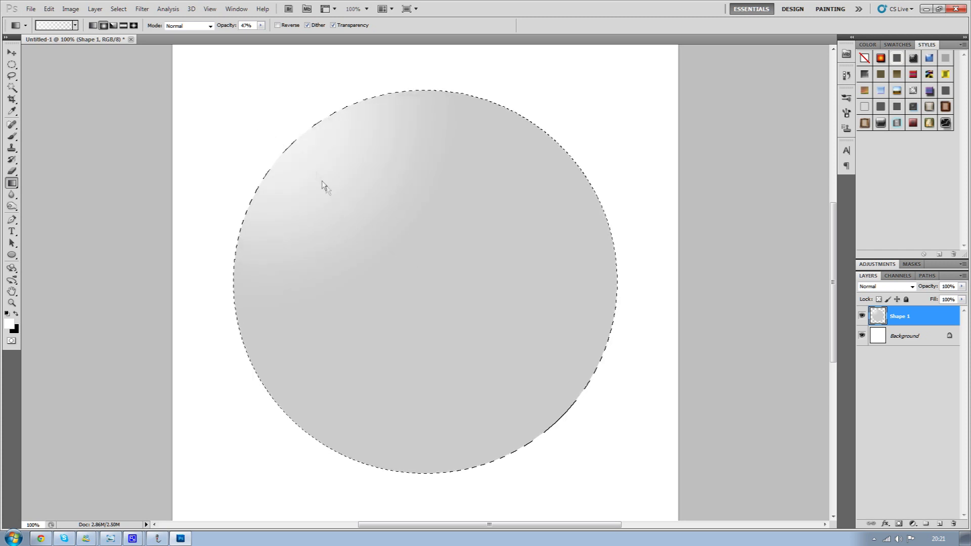
drag(288, 113, 449, 266)
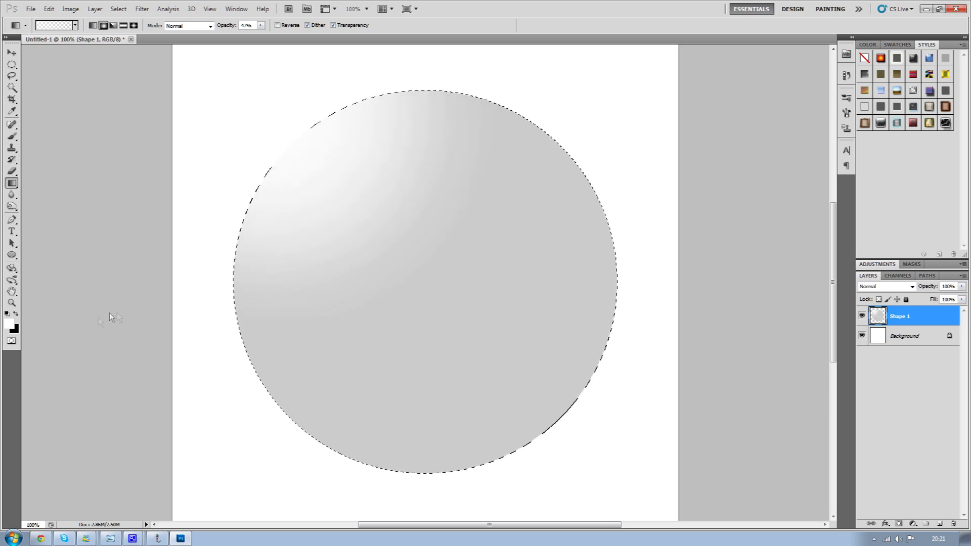
Darken the circle's lower right with a dark grey (#5d5d5d) radial gradient
click(14, 322)
drag(188, 342, 185, 356)
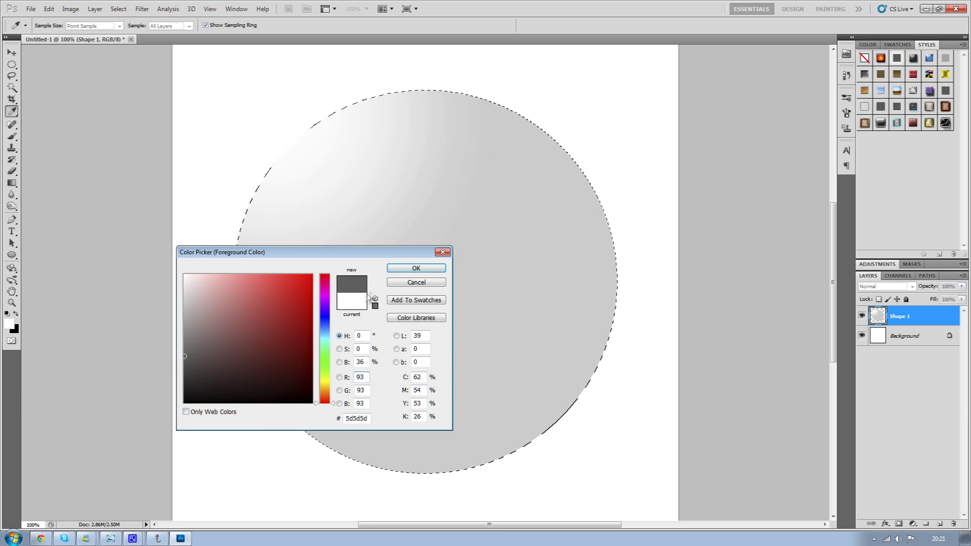
click(403, 269)
drag(589, 473, 379, 271)
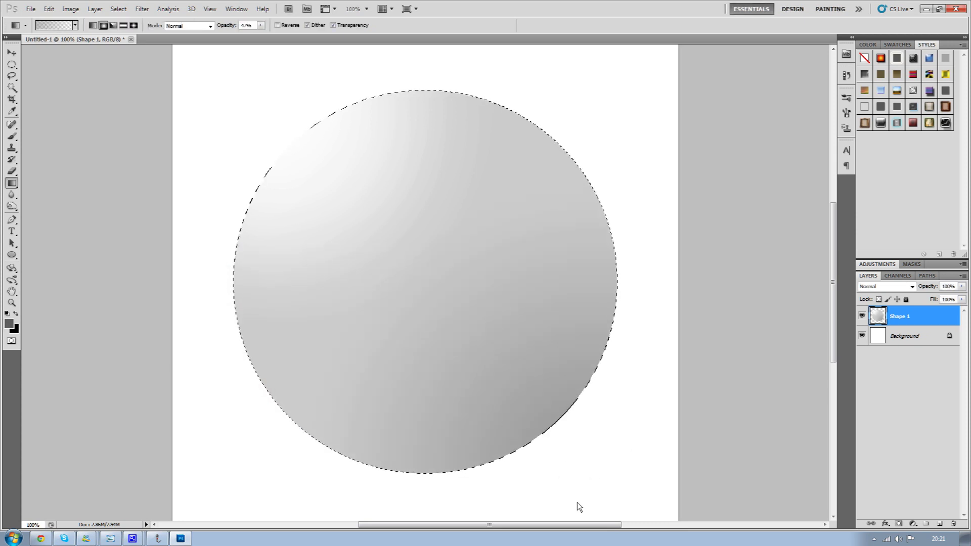
drag(578, 507, 457, 403)
drag(568, 455, 305, 249)
drag(521, 433, 331, 250)
drag(527, 466, 304, 278)
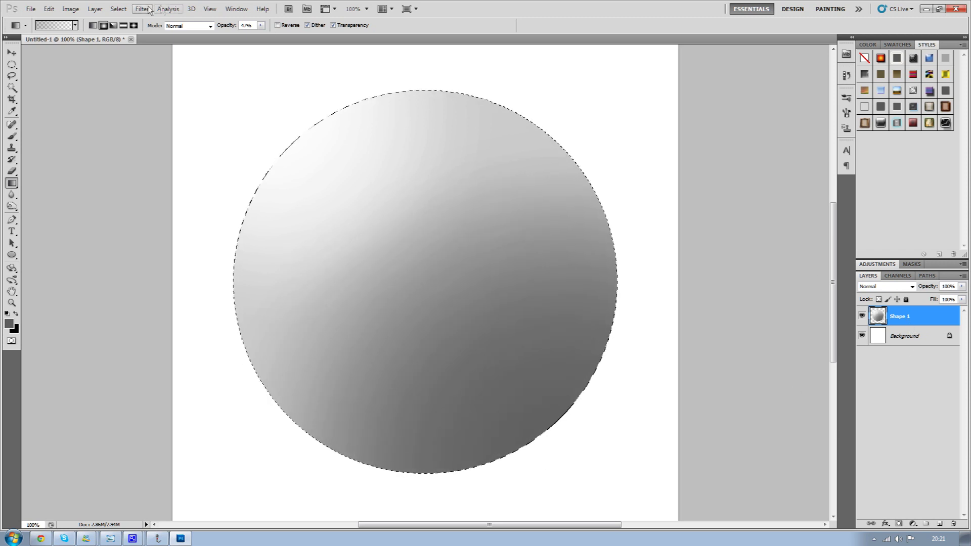
click(129, 10)
Deselect the circle and duplicate the Shape 1 layer as 'Shape 1 copy'
click(130, 29)
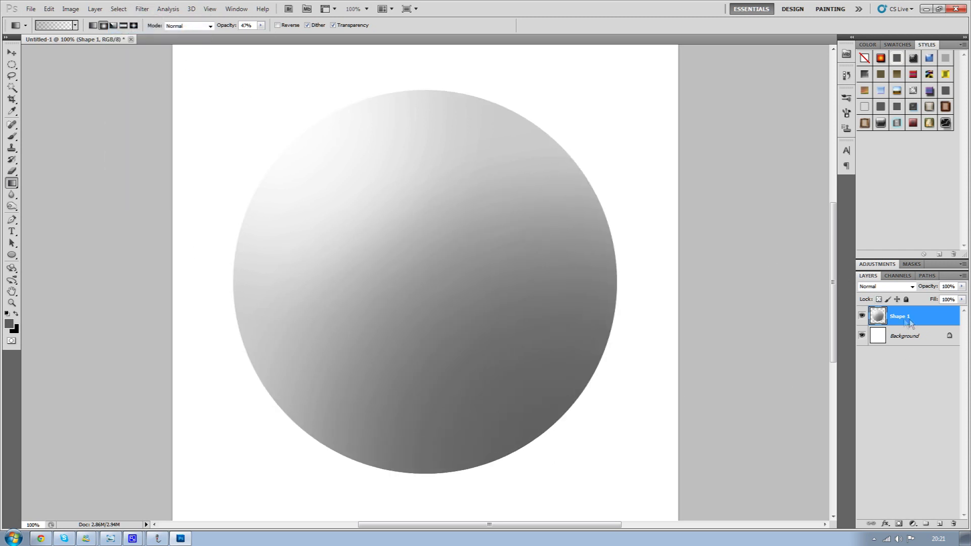
right_click(905, 324)
click(894, 129)
key(Escape)
right_click(921, 311)
click(894, 107)
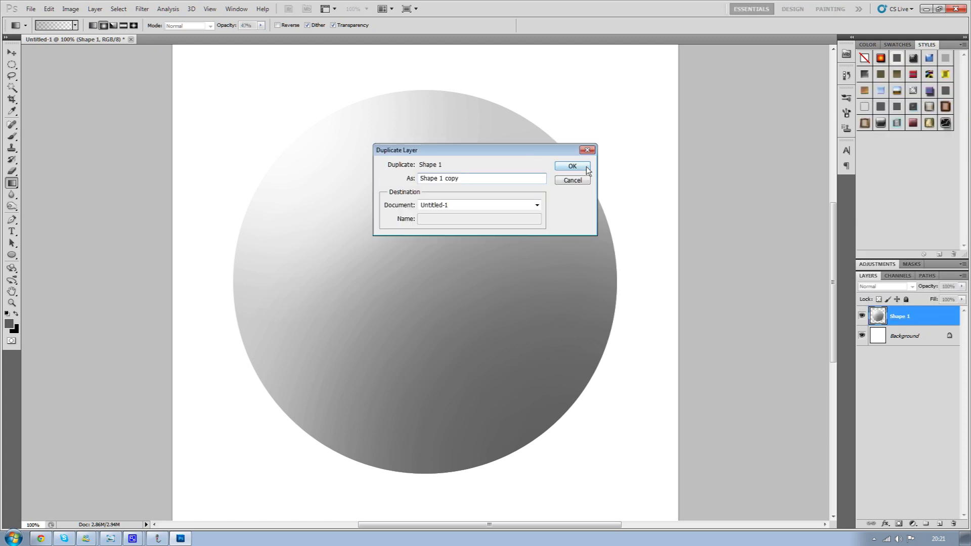
click(571, 165)
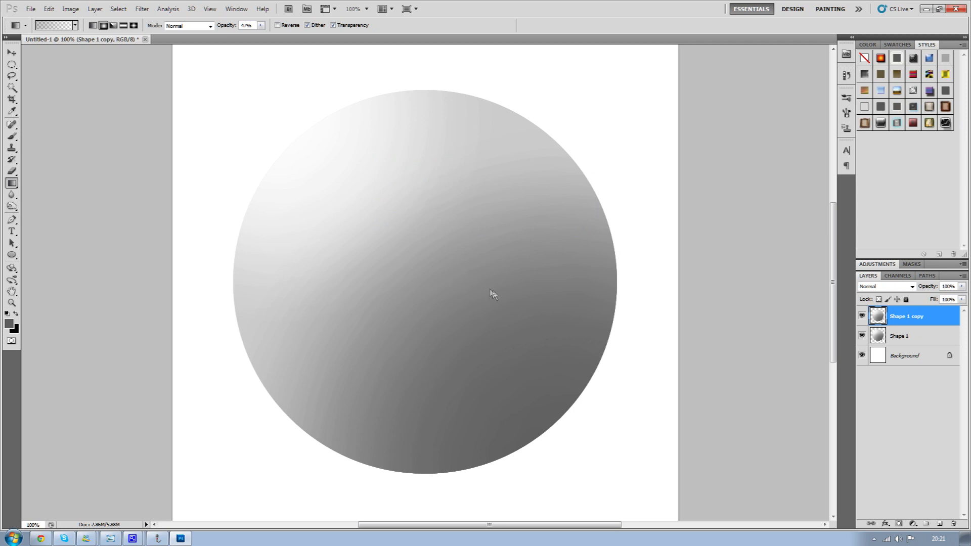
Shrink the copied circle to about 88% inside the original
key(ctrl+t)
drag(619, 476, 595, 452)
drag(233, 90, 260, 113)
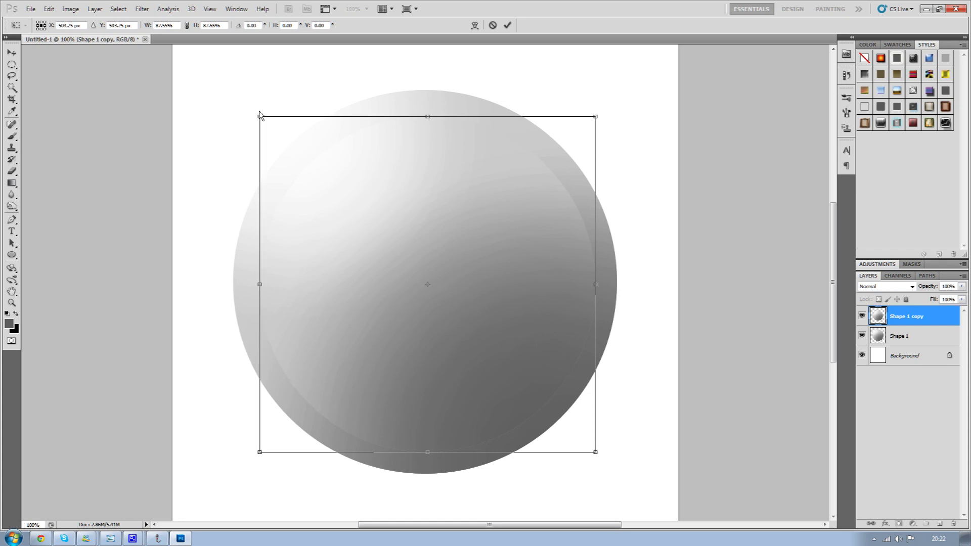
click(11, 52)
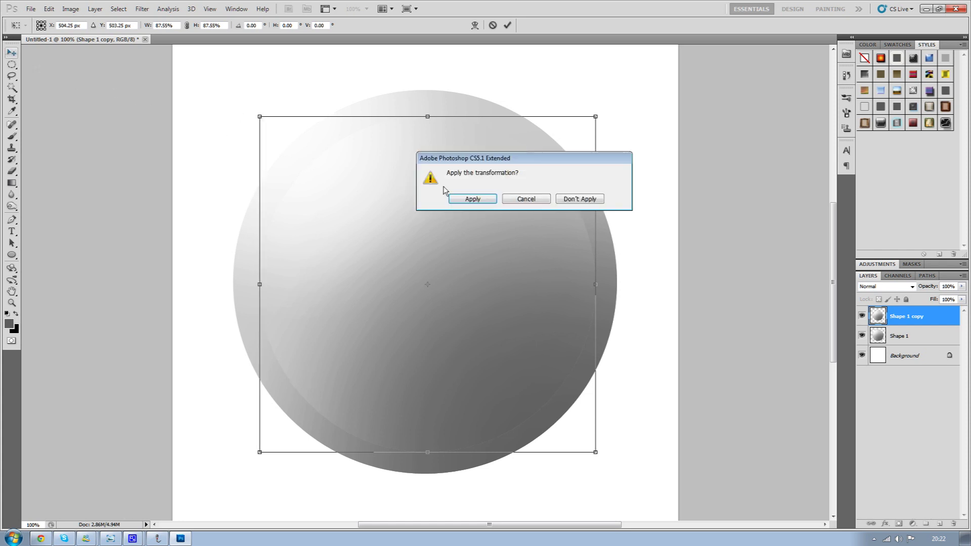
click(459, 198)
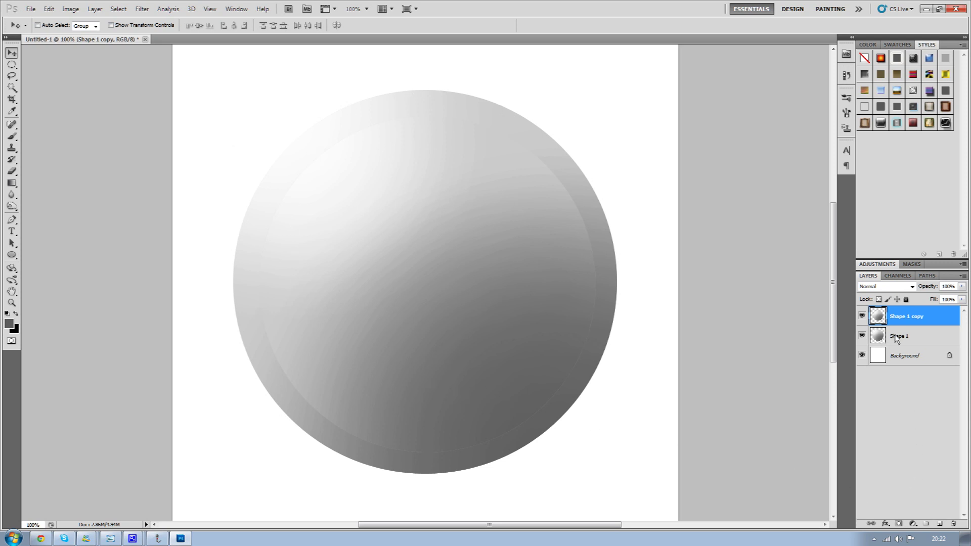
Flip the inner circle vertically so its shading is reversed
click(49, 9)
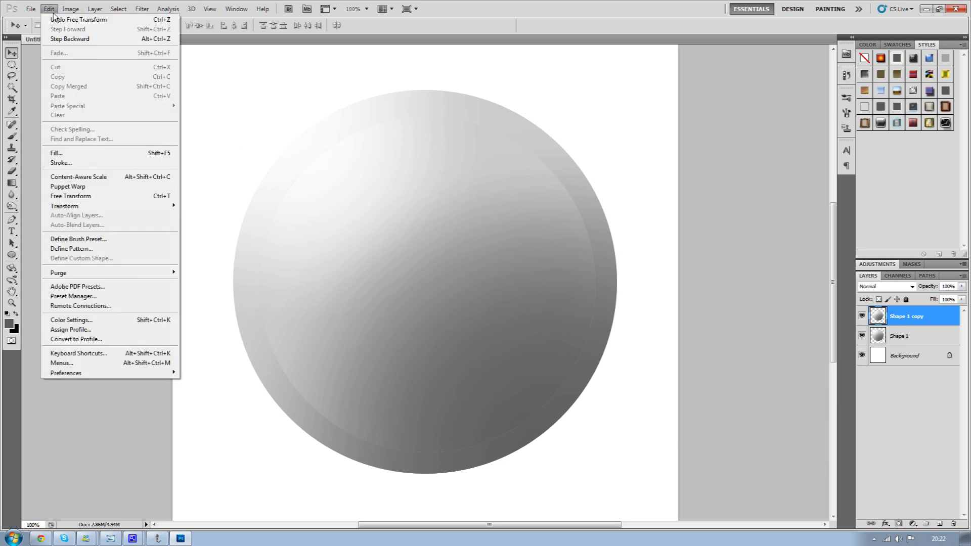
mouse_move(124, 205)
click(209, 323)
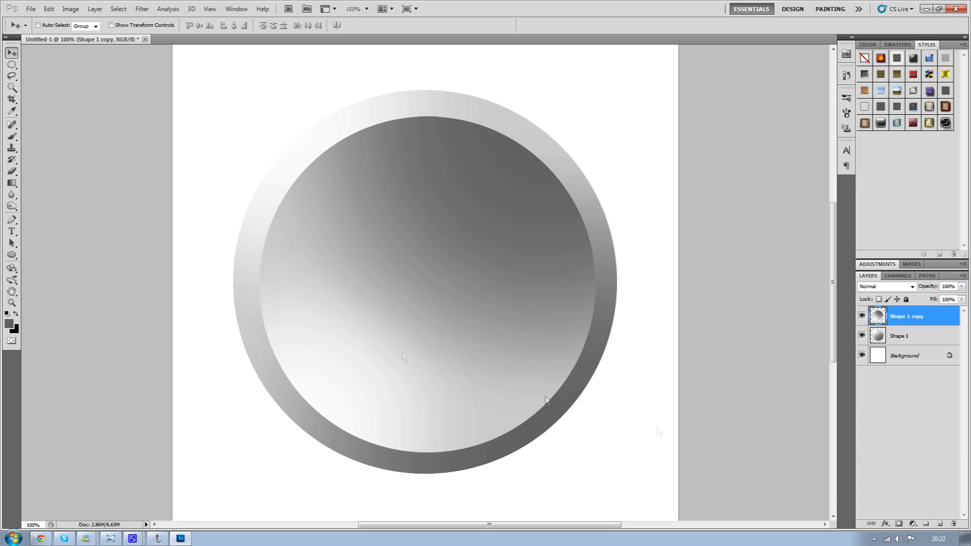
Draw a bright blue (#00baff) circle inside the inner grey ring
click(13, 256)
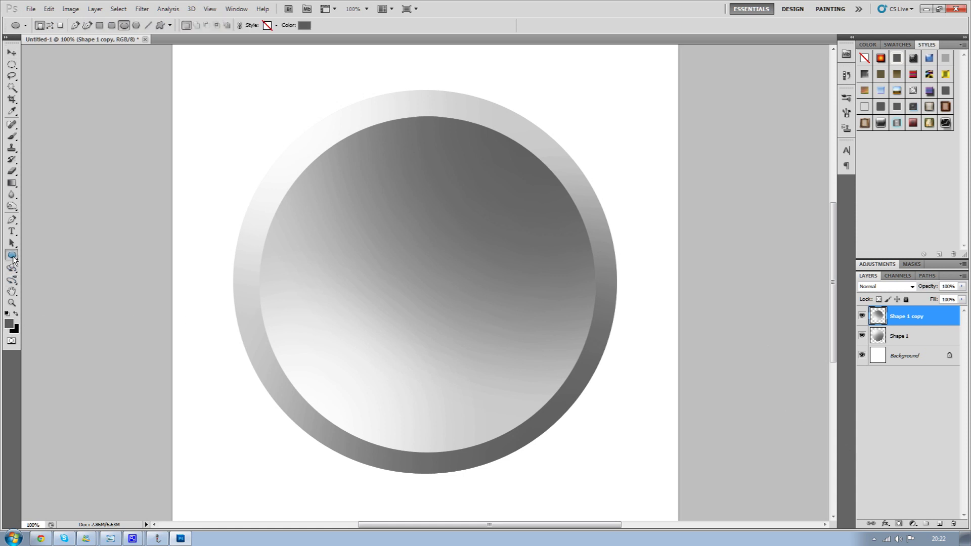
click(9, 325)
click(327, 334)
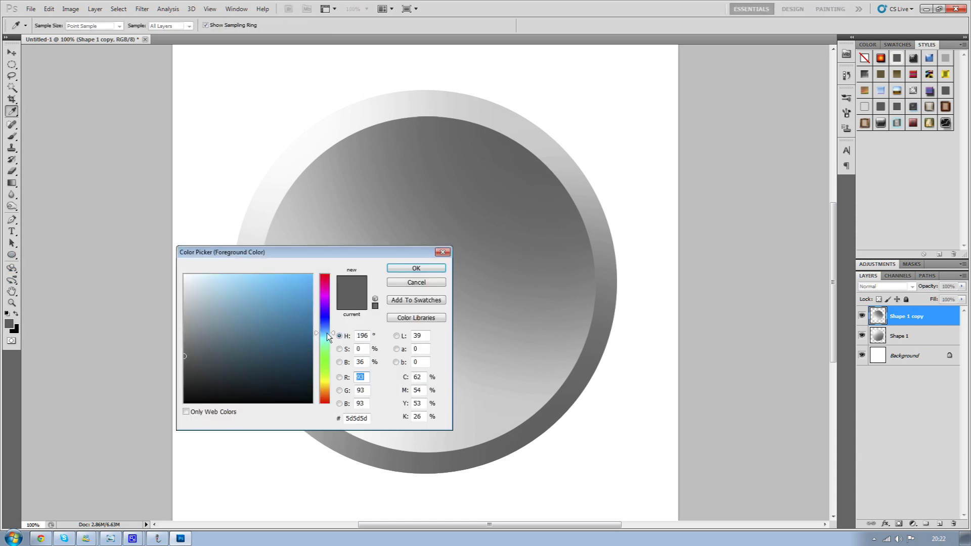
drag(294, 305, 325, 277)
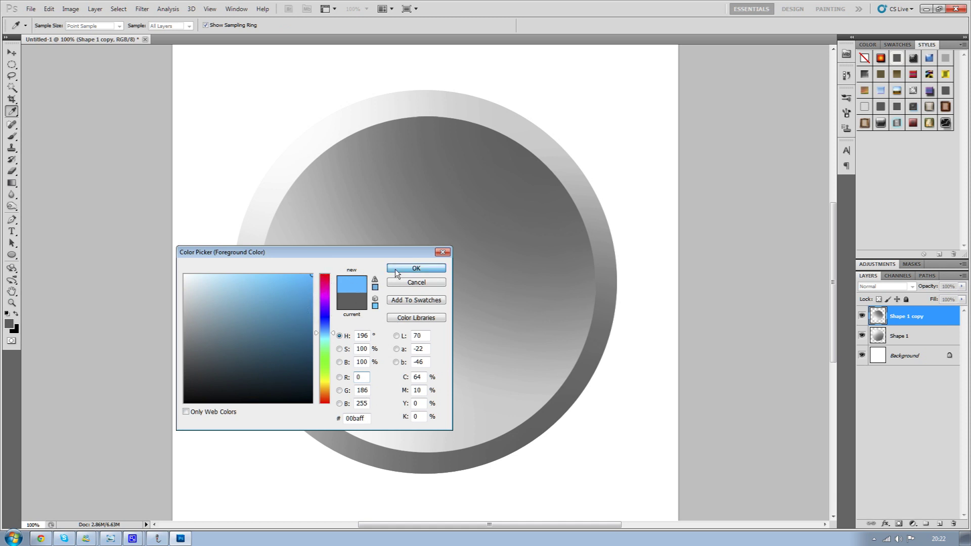
click(416, 268)
drag(272, 143, 564, 432)
Rasterize the blue circle's Shape 2 layer and check the canvas at 100%
click(13, 52)
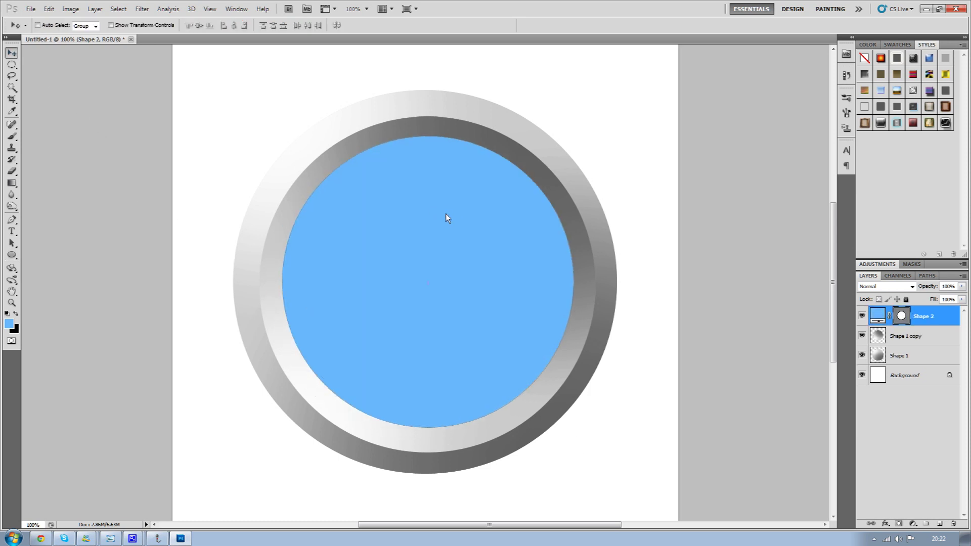
right_click(928, 320)
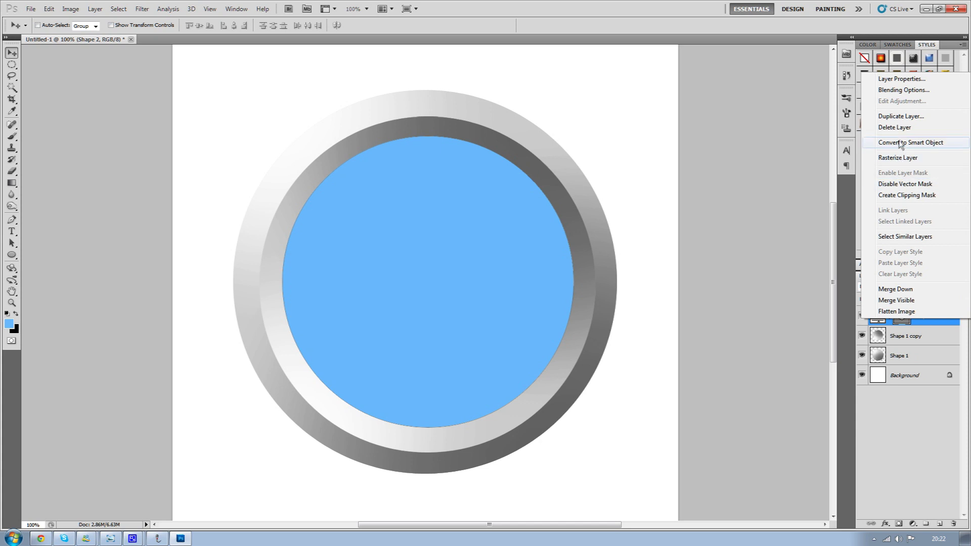
click(898, 157)
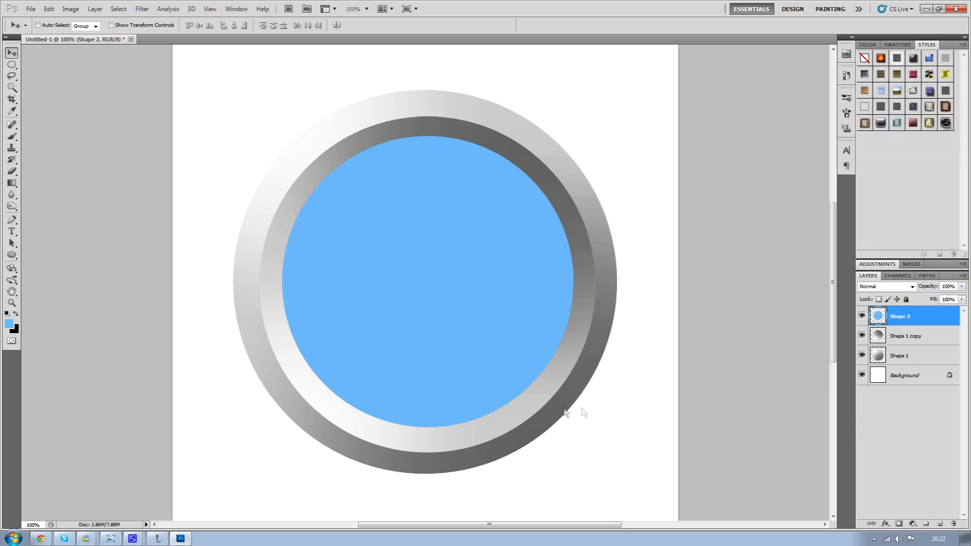
key(ctrl+minus)
key(ctrl+minus)
key(ctrl+minus)
key(ctrl+minus)
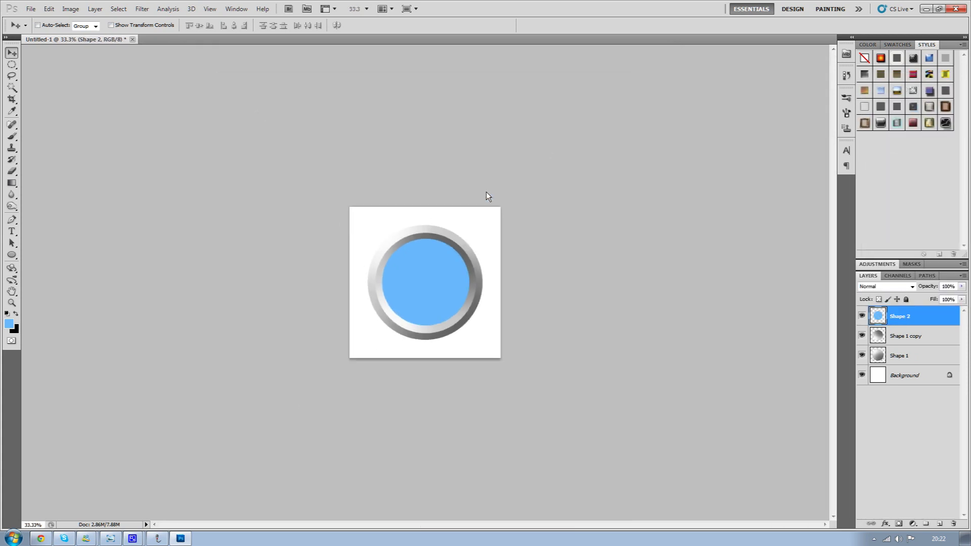
key(ctrl+plus)
key(ctrl+plus)
key(ctrl+plus)
key(ctrl+plus)
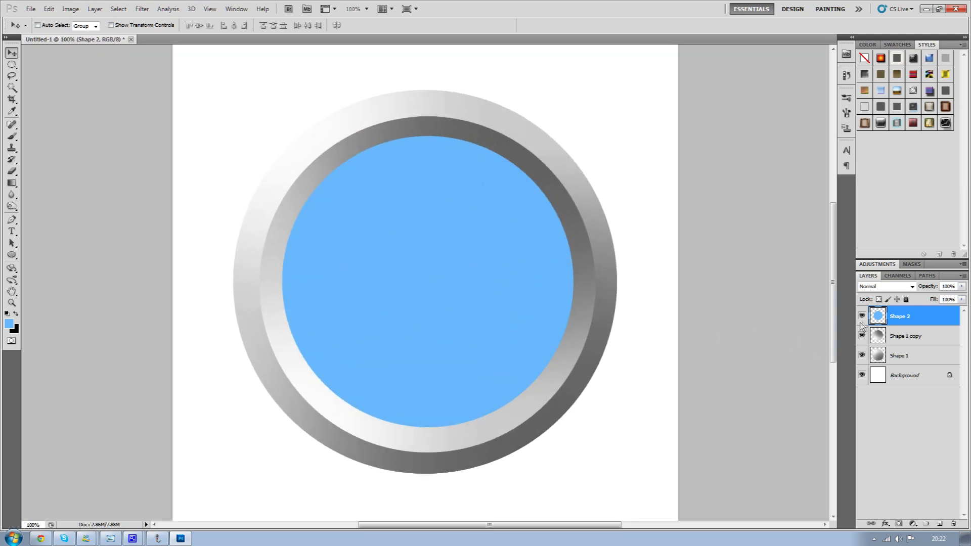
Select the blue circle and paint a near-white gradient glow from its top
ctrl+click(878, 319)
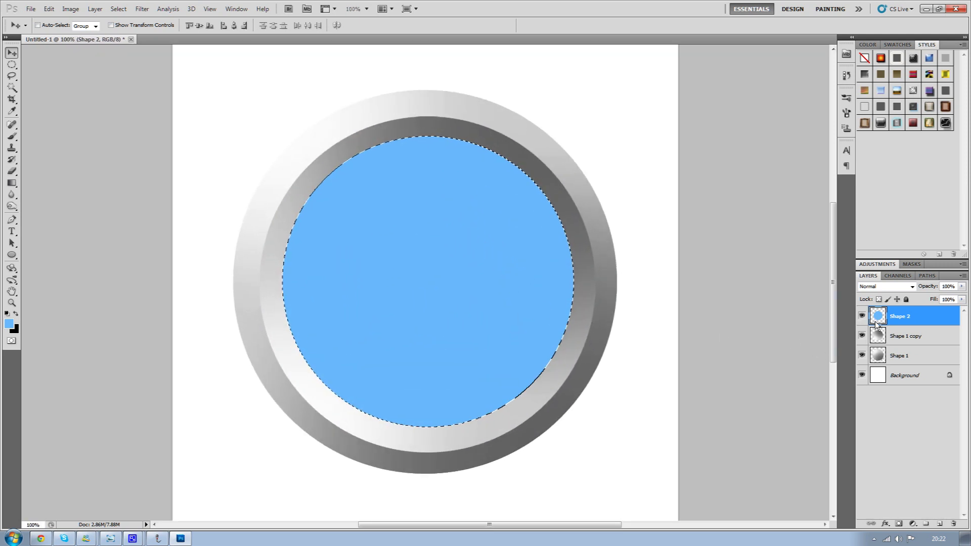
click(12, 185)
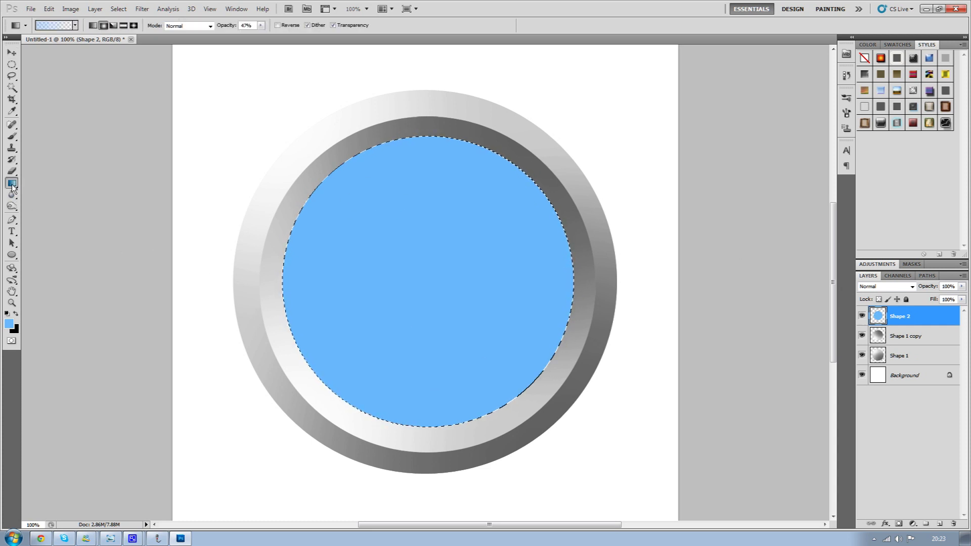
click(7, 324)
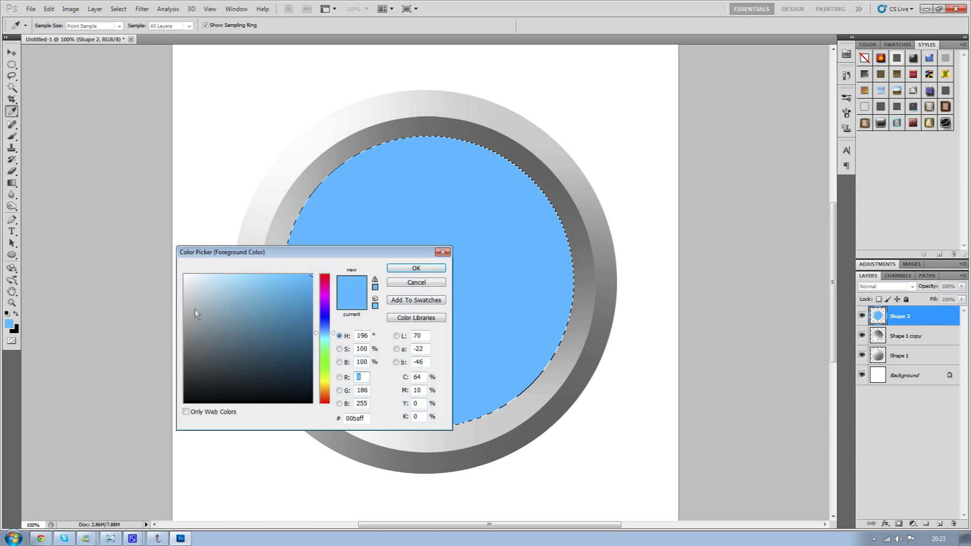
drag(196, 309, 171, 284)
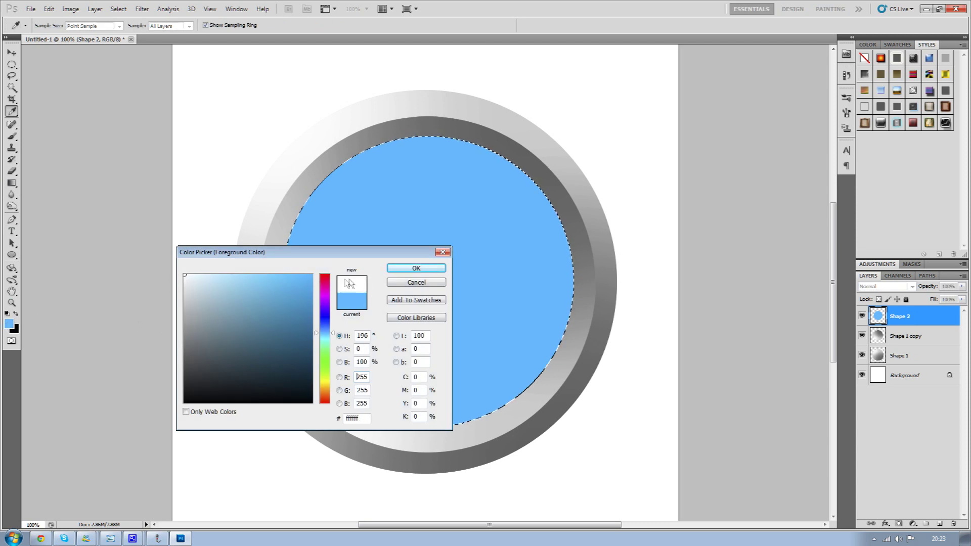
click(402, 269)
drag(426, 108, 427, 194)
drag(432, 311, 432, 309)
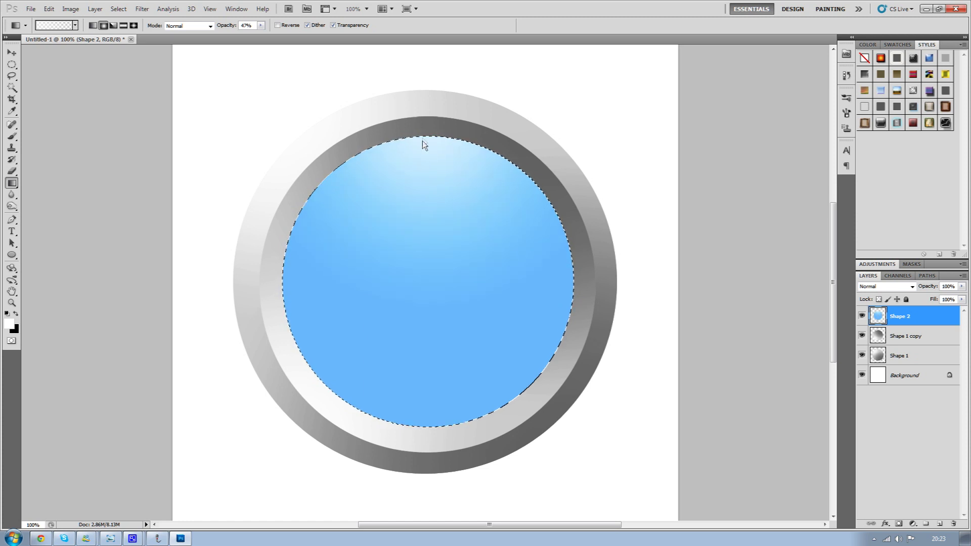
drag(423, 145, 377, 334)
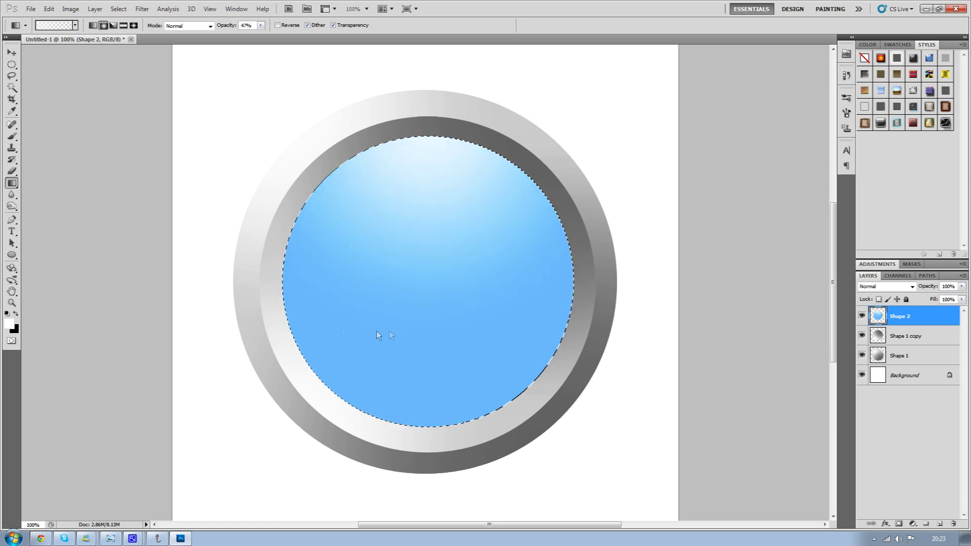
Darken the circle's bottom with a steel-blue (#007799) gradient, then deselect
click(8, 324)
click(511, 335)
click(301, 328)
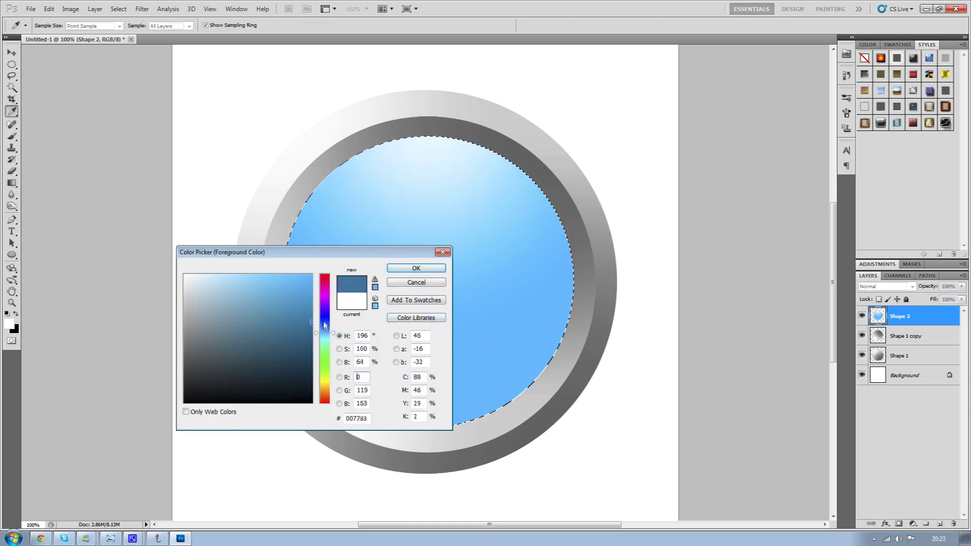
key(Return)
key(g)
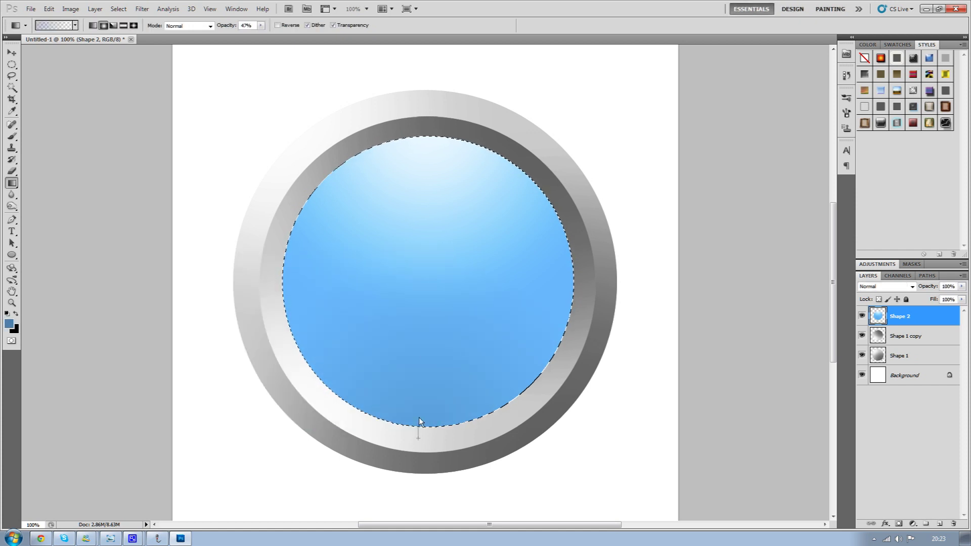
drag(418, 417, 409, 273)
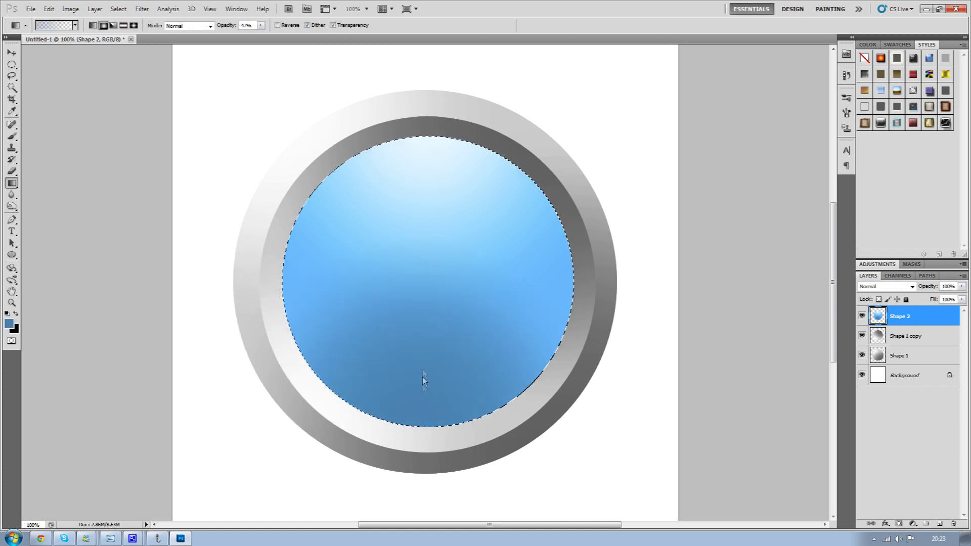
click(118, 8)
click(127, 30)
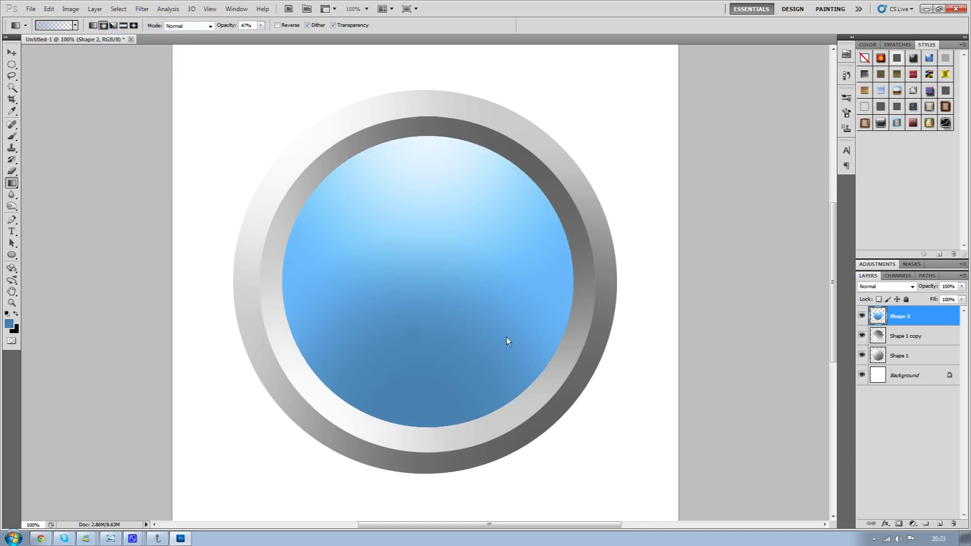
Draw a white ellipse and position it over the blue circle's top
click(14, 256)
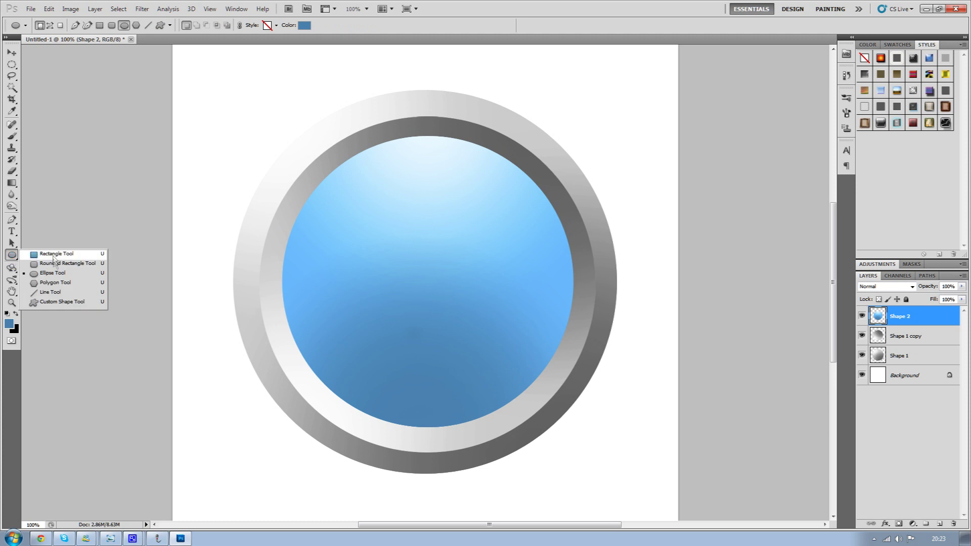
click(7, 314)
click(15, 314)
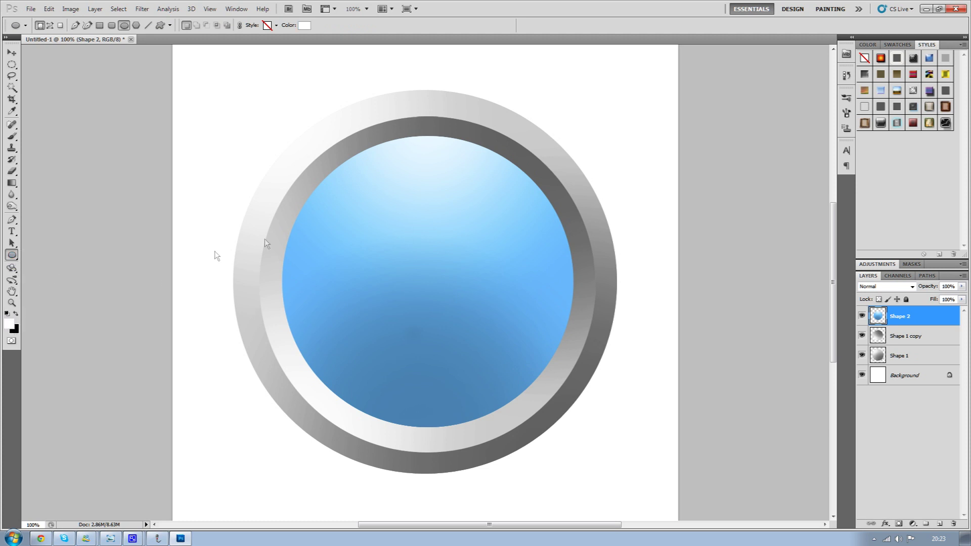
drag(299, 86, 536, 209)
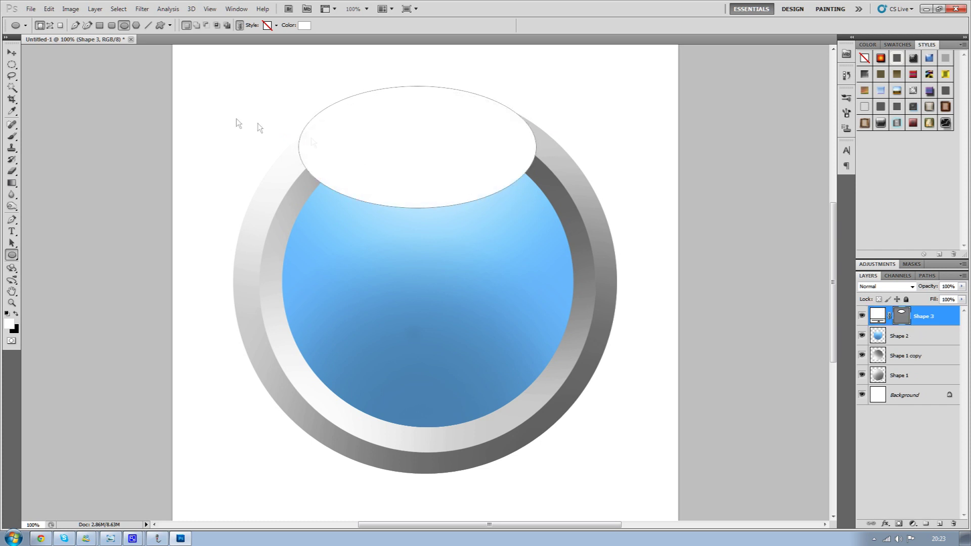
click(12, 52)
drag(419, 172, 432, 184)
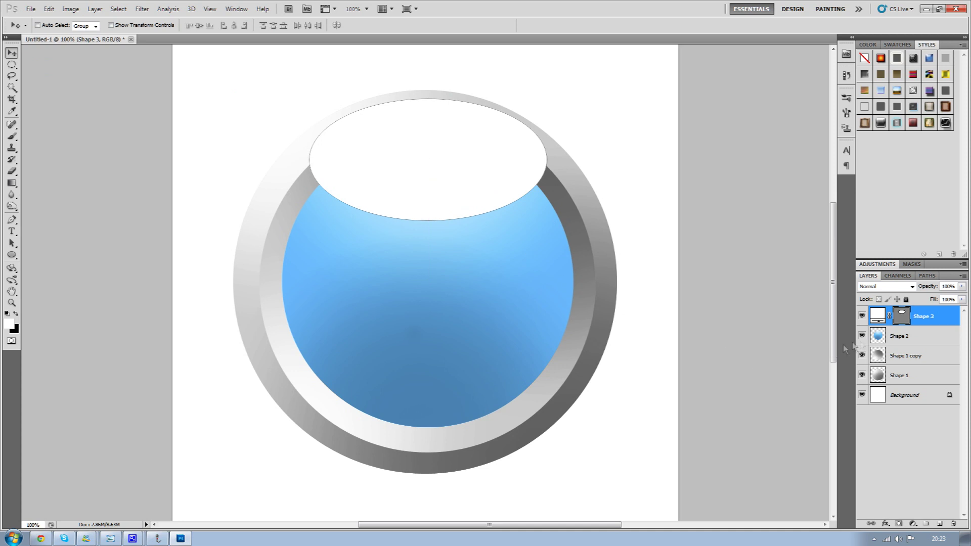
Rasterize Shape 3, clip it to the blue circle, and lower its opacity to 25%
right_click(917, 317)
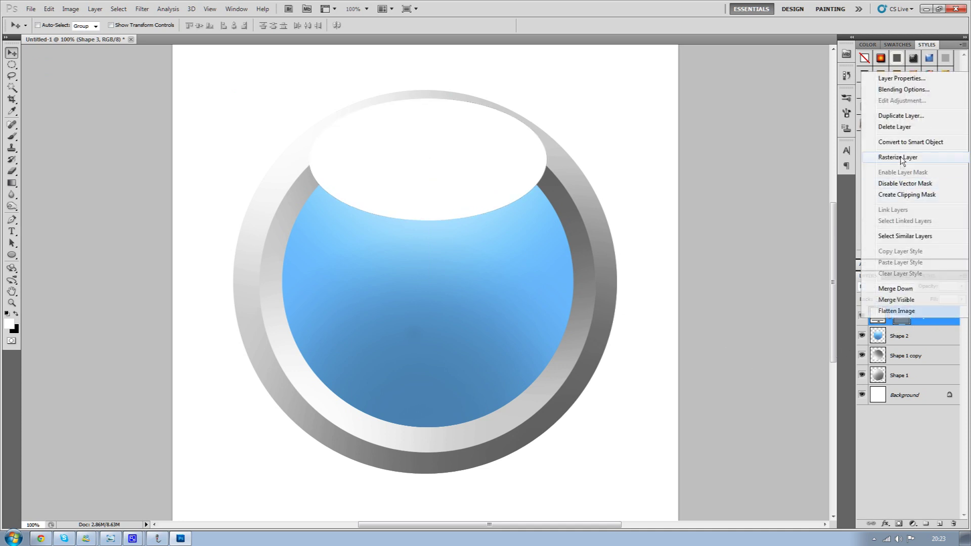
click(900, 157)
right_click(910, 317)
click(900, 194)
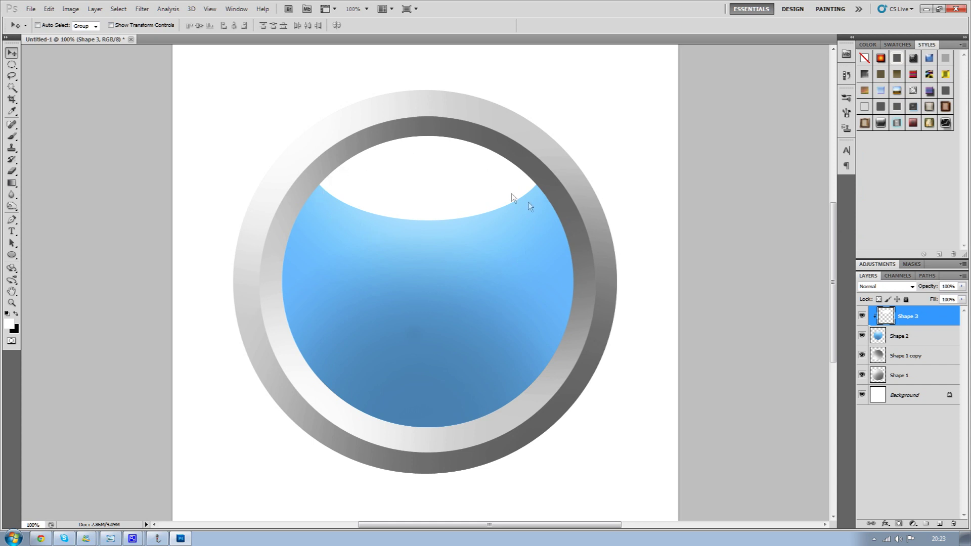
click(944, 343)
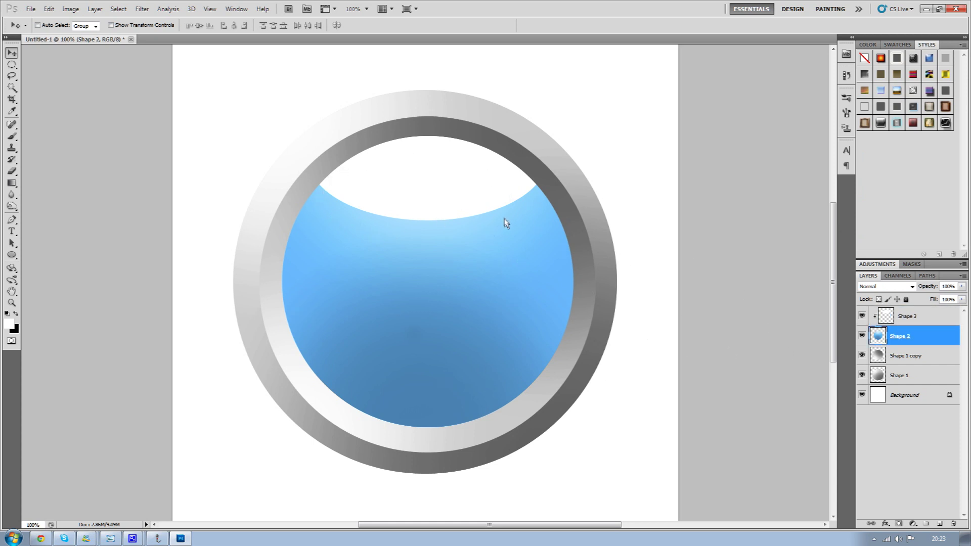
click(914, 316)
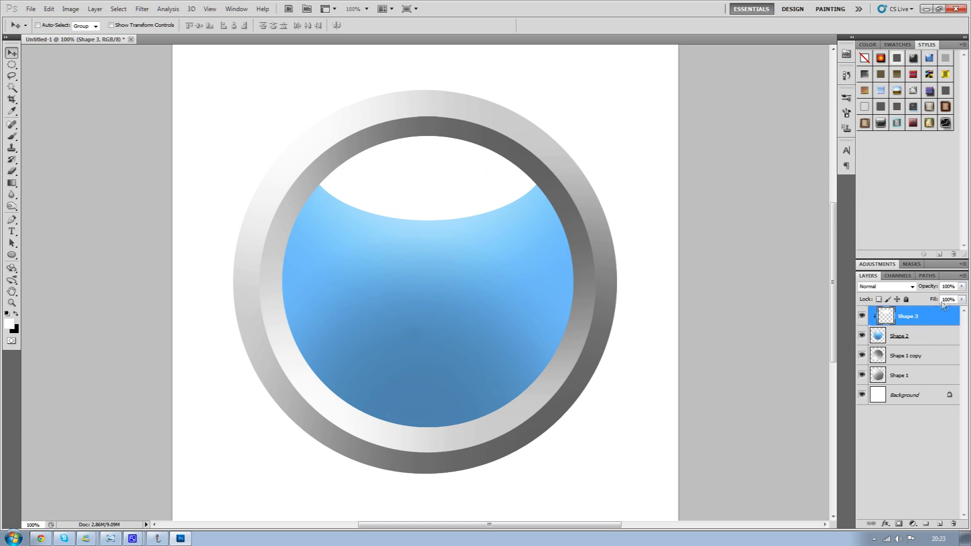
click(962, 287)
drag(961, 298, 922, 296)
Raise the white gloss highlight's layer opacity to 53%
click(12, 171)
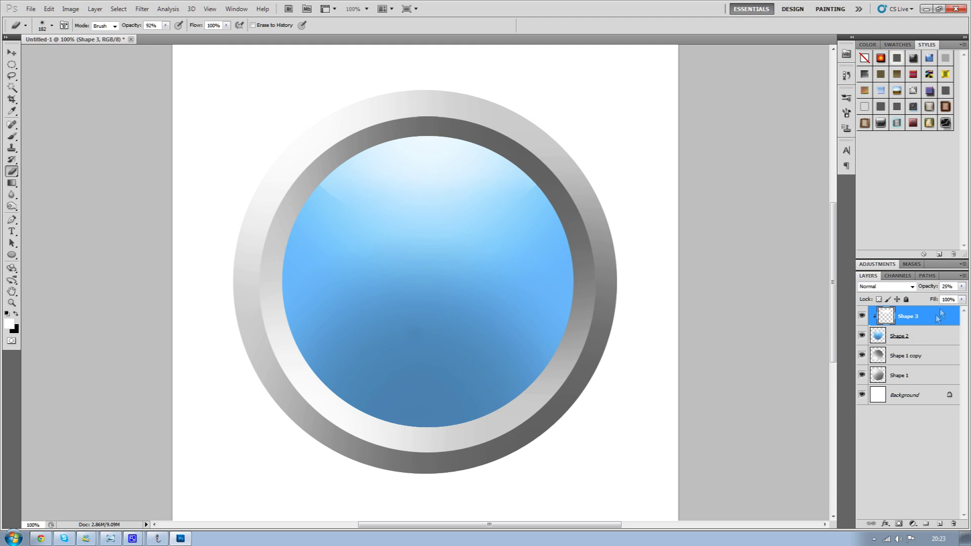
click(961, 286)
mouse_move(940, 298)
mouse_down()
mouse_move(950, 300)
mouse_move(937, 299)
mouse_up()
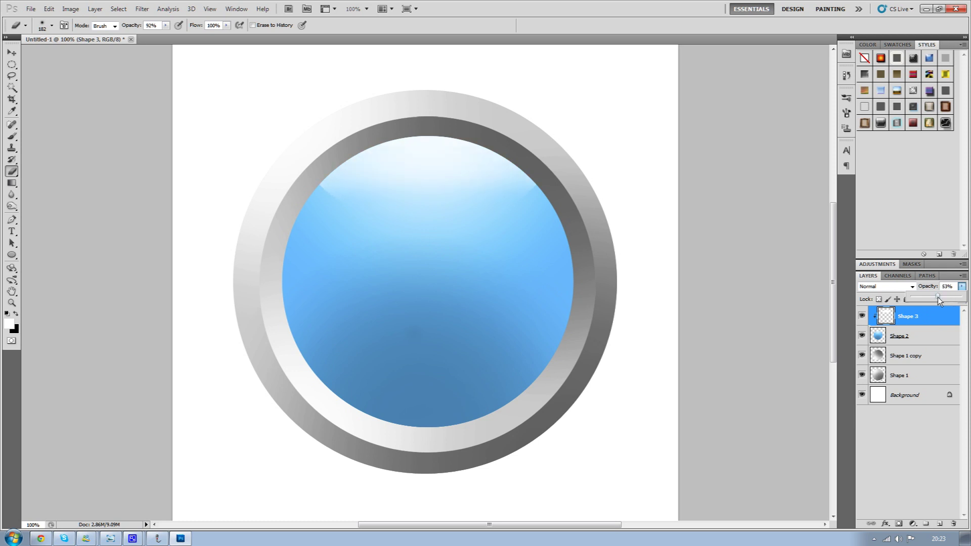
Move the gloss highlight slightly lower on the blue circle
click(12, 53)
drag(417, 229, 436, 234)
key(ctrl+minus)
key(ctrl+minus)
key(ctrl+minus)
key(ctrl+minus)
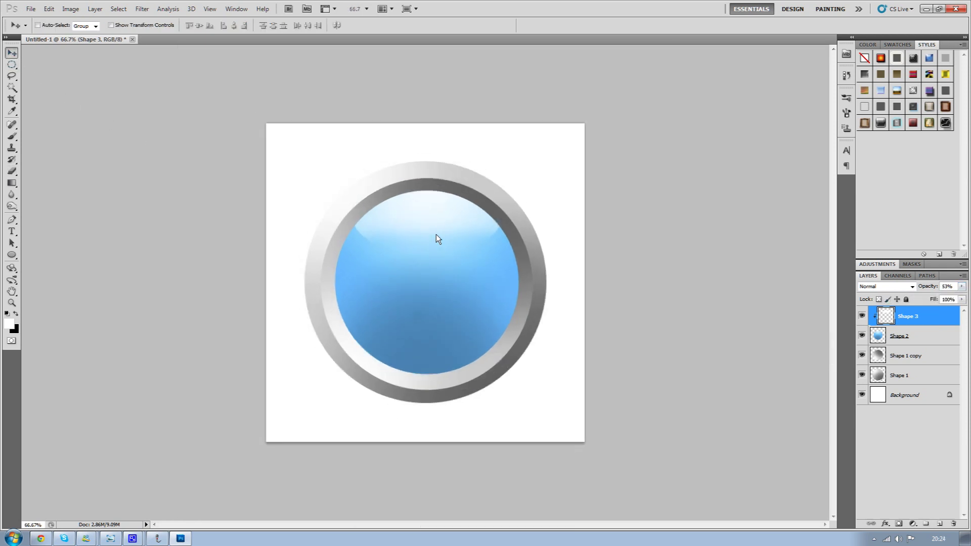
key(ctrl+plus)
key(ctrl+plus)
key(ctrl+plus)
key(ctrl+plus)
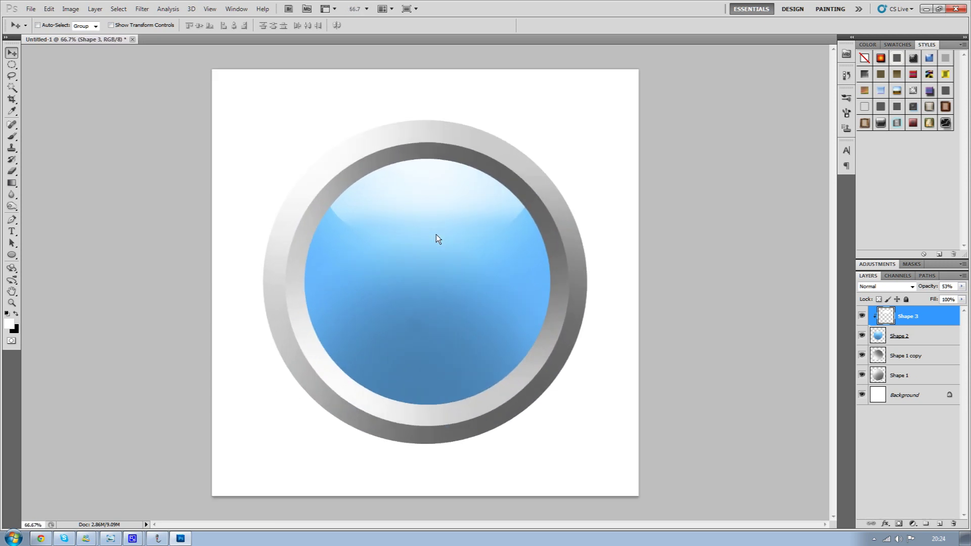
click(918, 378)
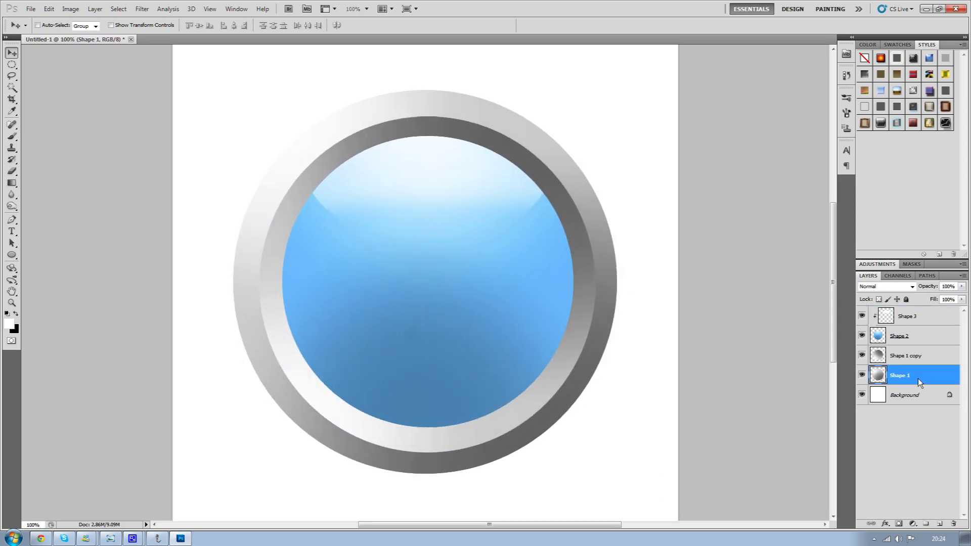
Give the outer ring a drop shadow and an inner shadow of about 51 px
double_click(918, 378)
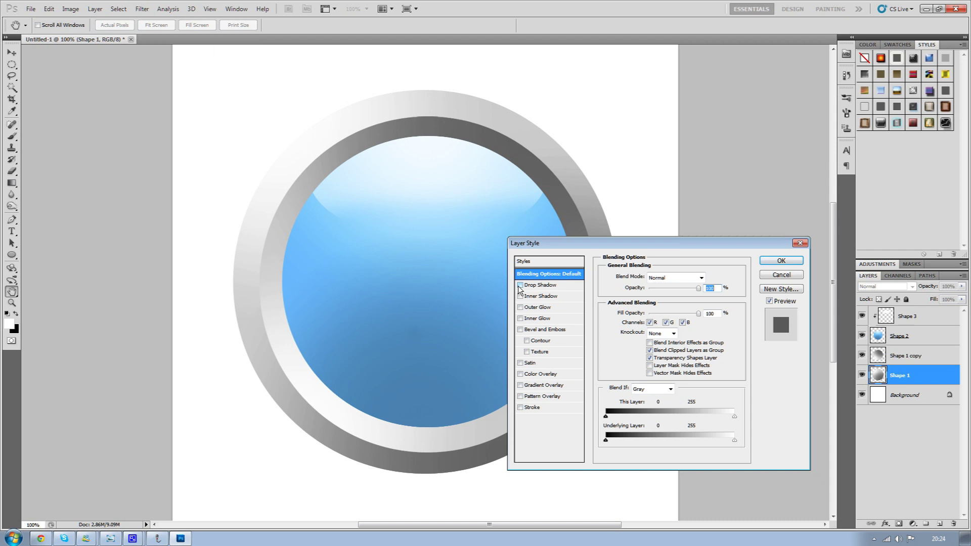
click(520, 285)
click(544, 285)
click(520, 296)
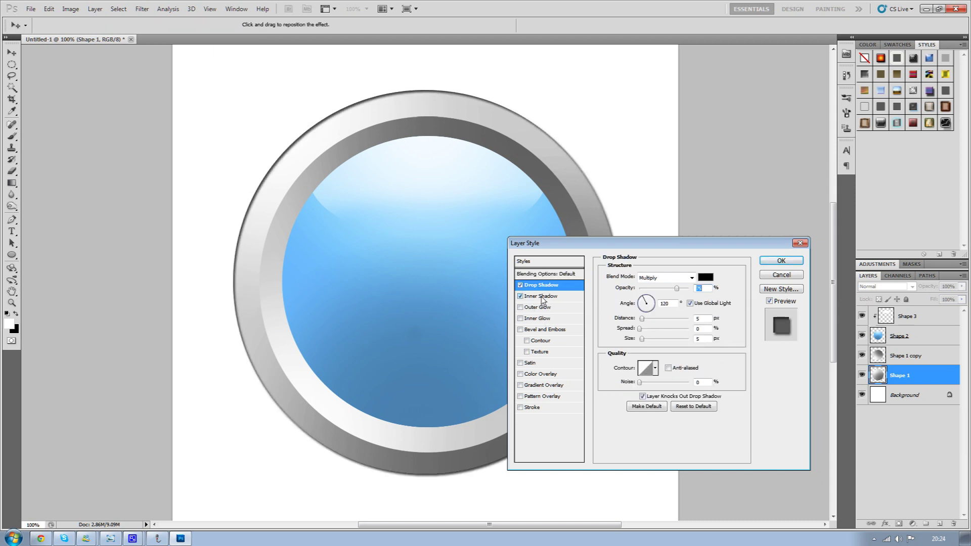
click(541, 296)
drag(642, 339, 647, 341)
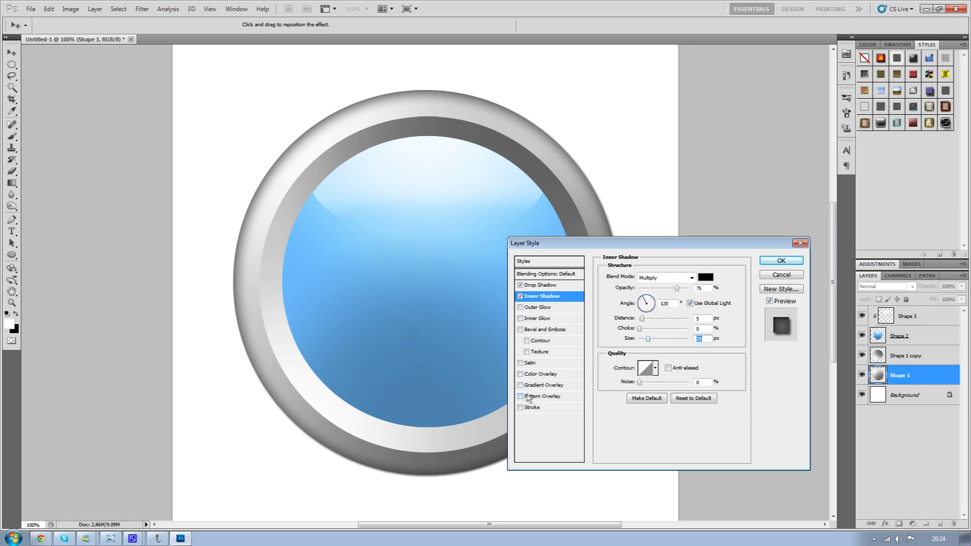
Add a Pattern Overlay and append the Nature Patterns library to the pattern set
click(527, 397)
click(667, 324)
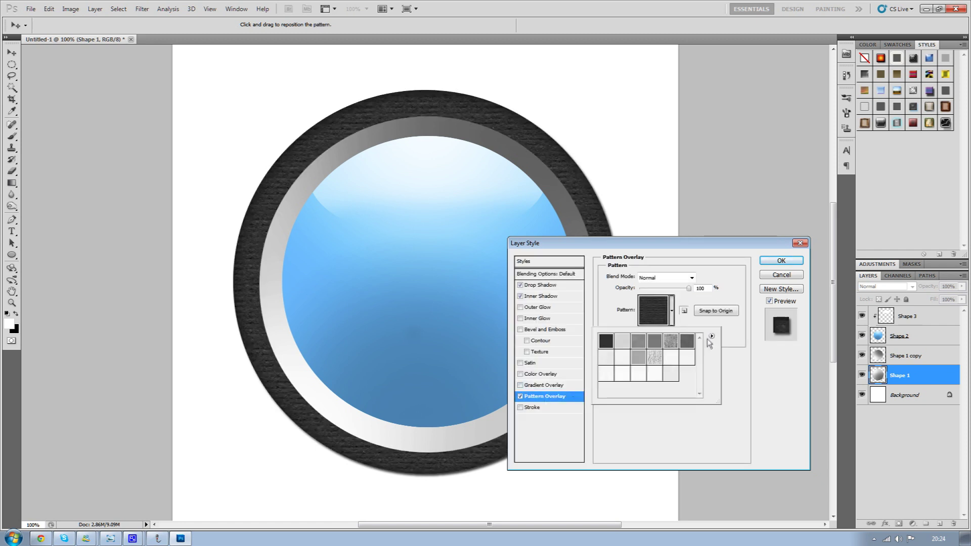
click(711, 336)
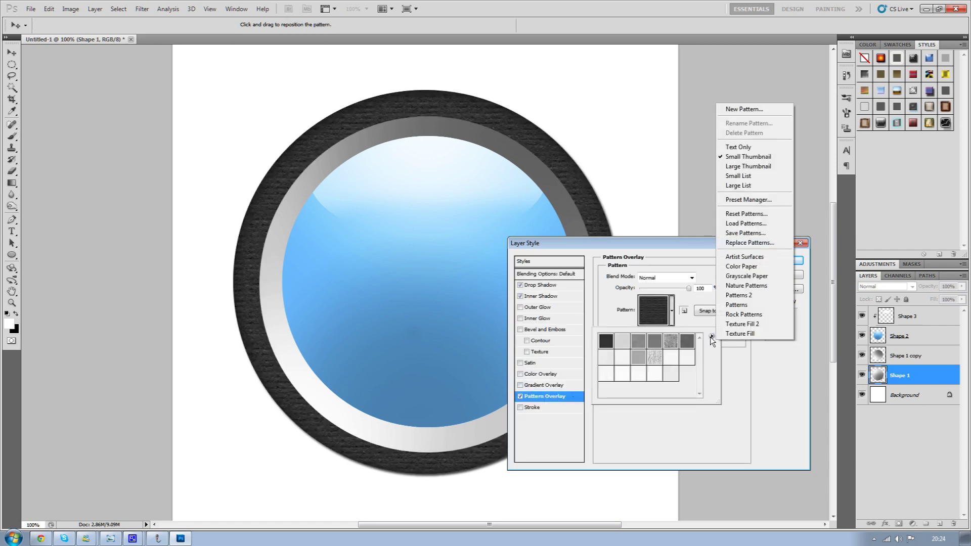
click(730, 286)
click(479, 200)
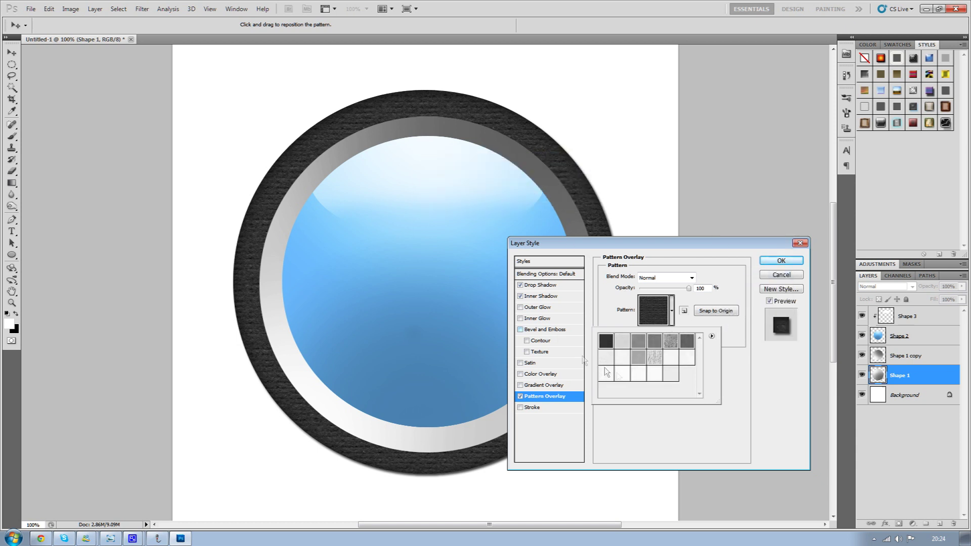
Choose the grey stone texture at 35% opacity and apply the ring's effects
click(638, 346)
click(625, 348)
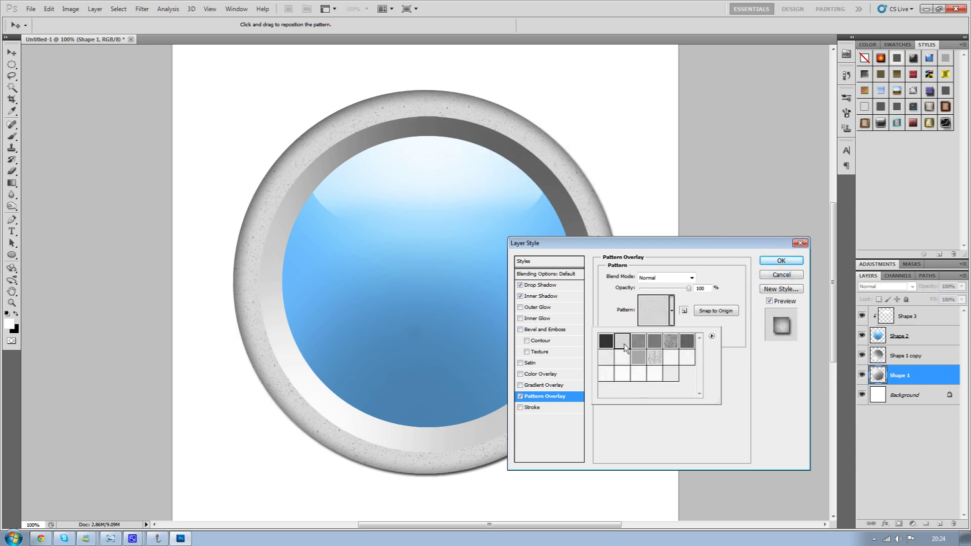
click(622, 357)
click(655, 357)
click(643, 353)
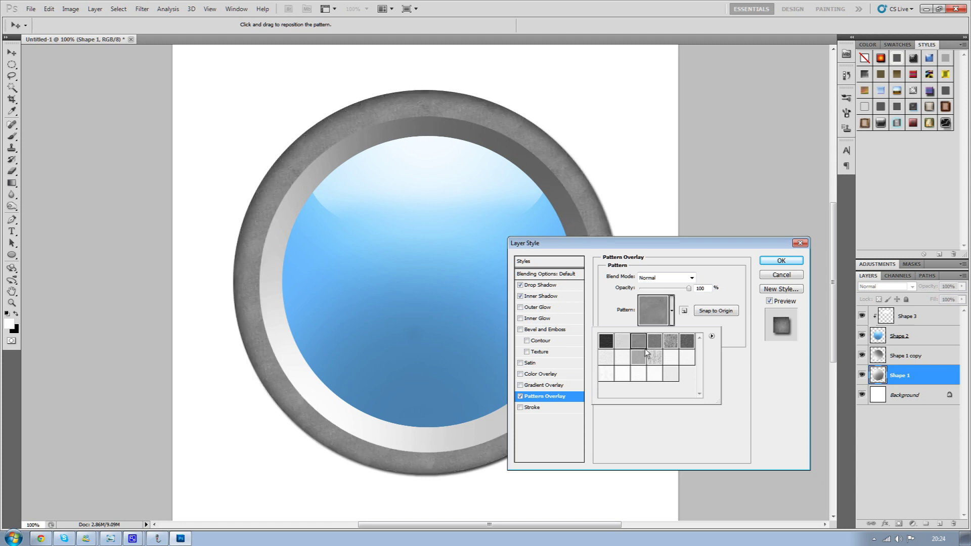
click(688, 288)
drag(687, 288, 660, 296)
click(772, 261)
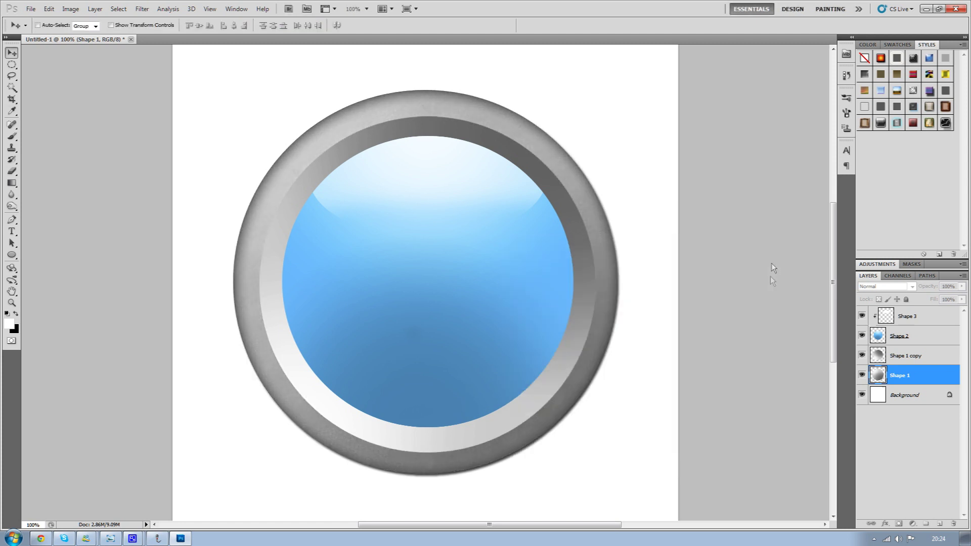
click(904, 360)
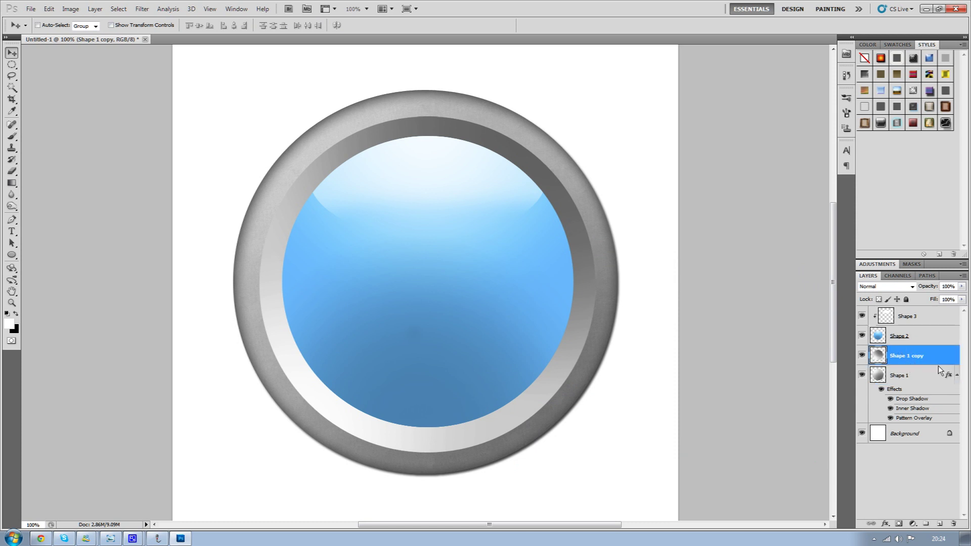
double_click(911, 359)
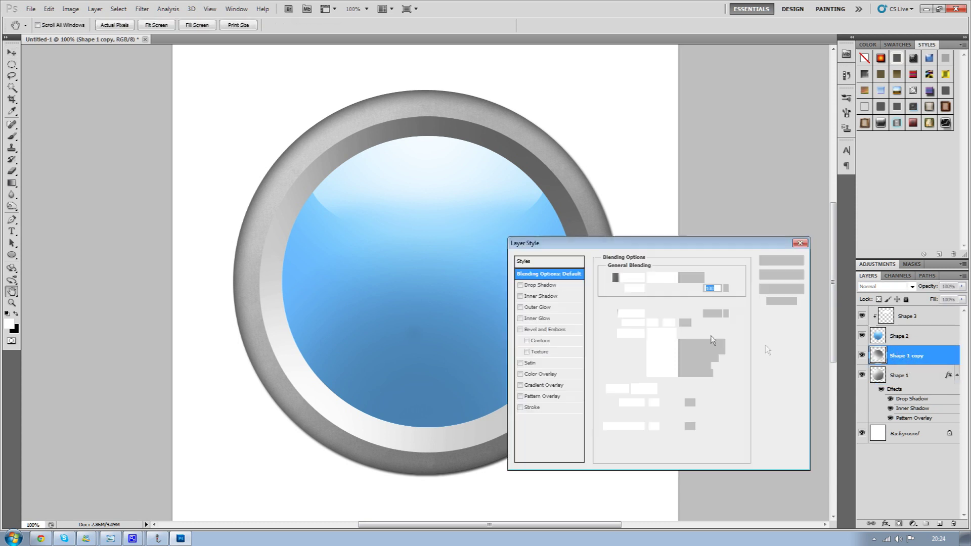
click(520, 285)
click(521, 286)
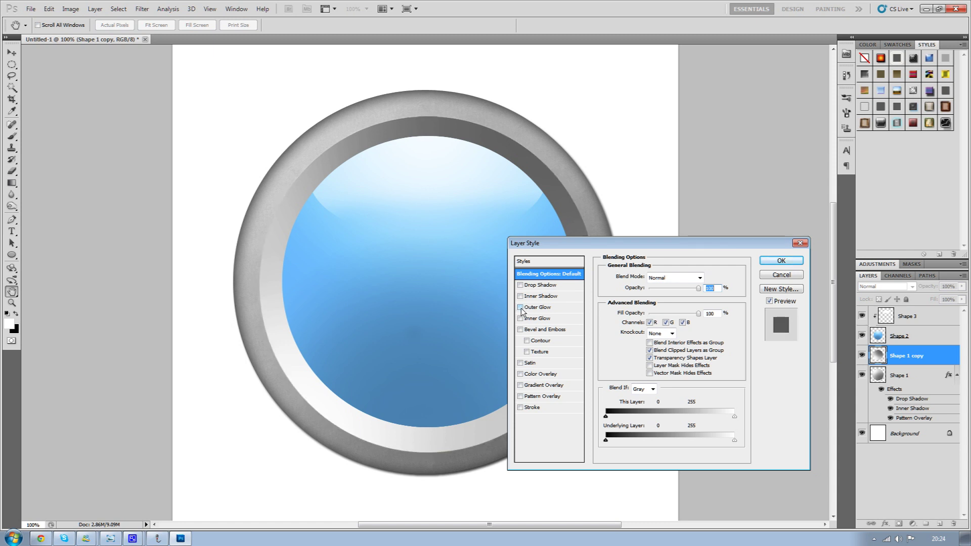
click(521, 286)
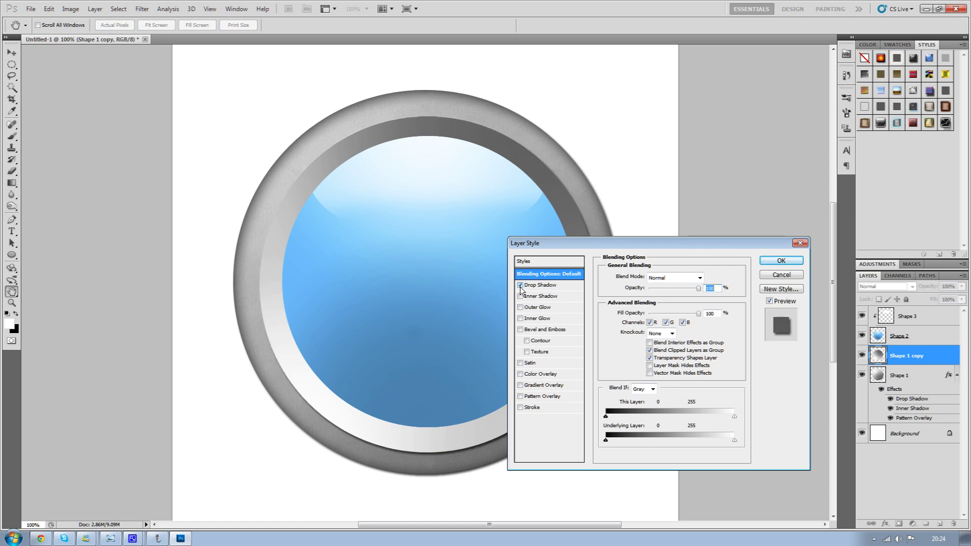
click(521, 286)
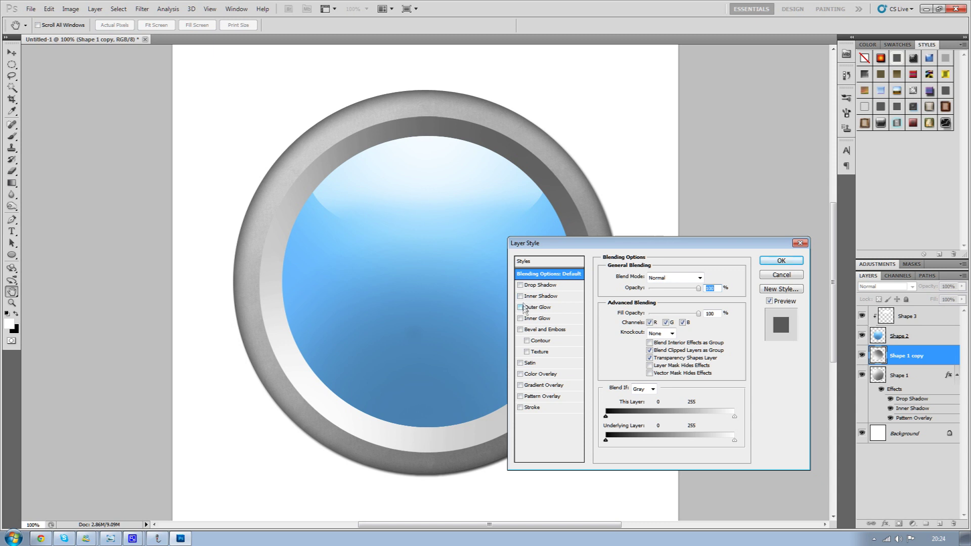
click(520, 296)
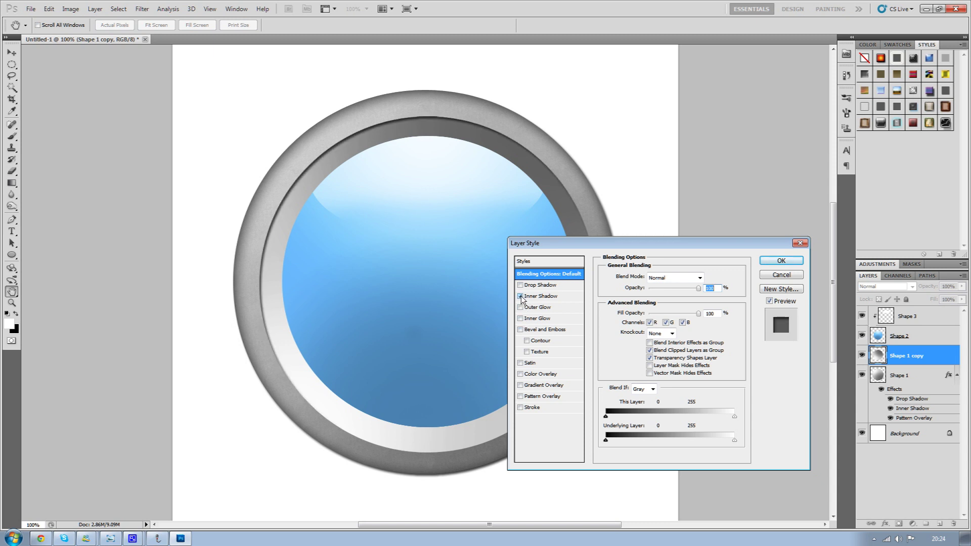
click(521, 296)
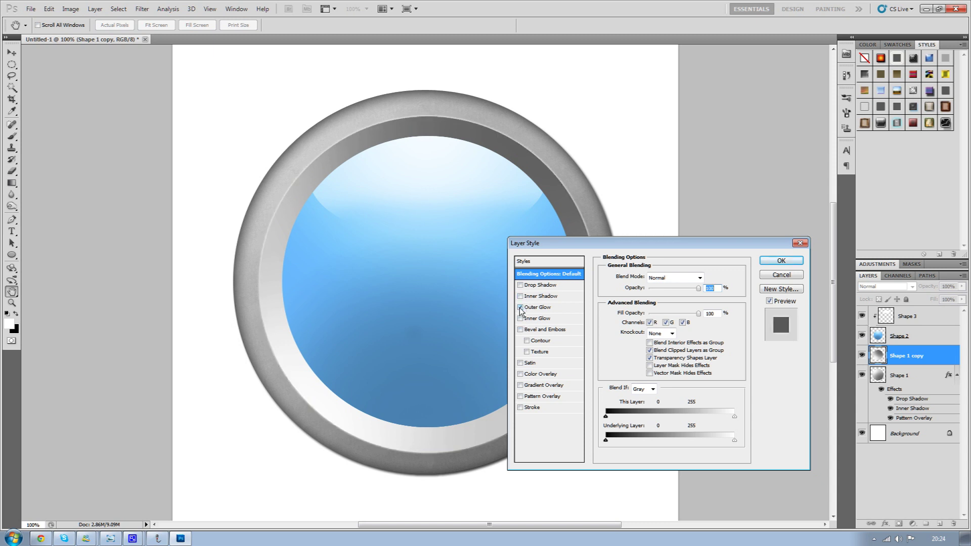
click(536, 285)
drag(642, 317, 638, 340)
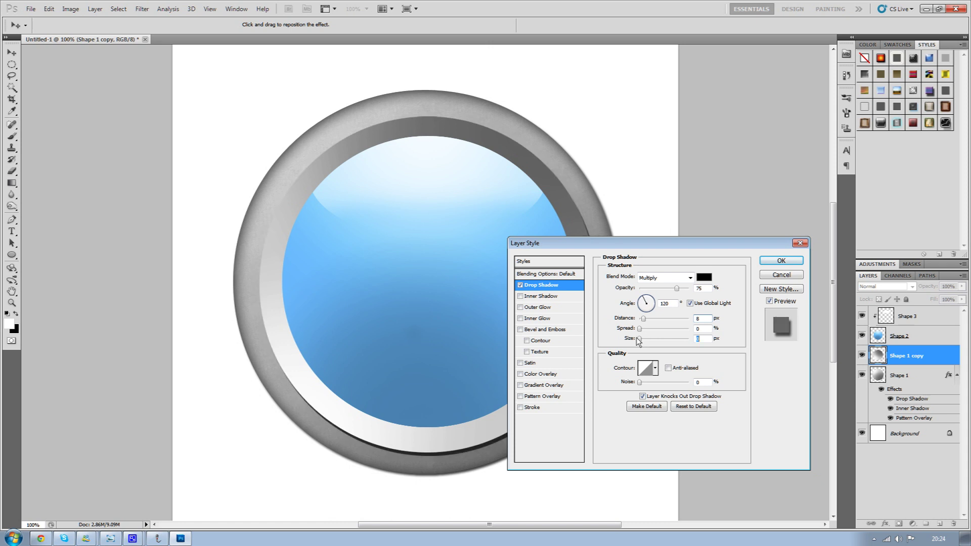
click(520, 285)
click(781, 275)
click(903, 336)
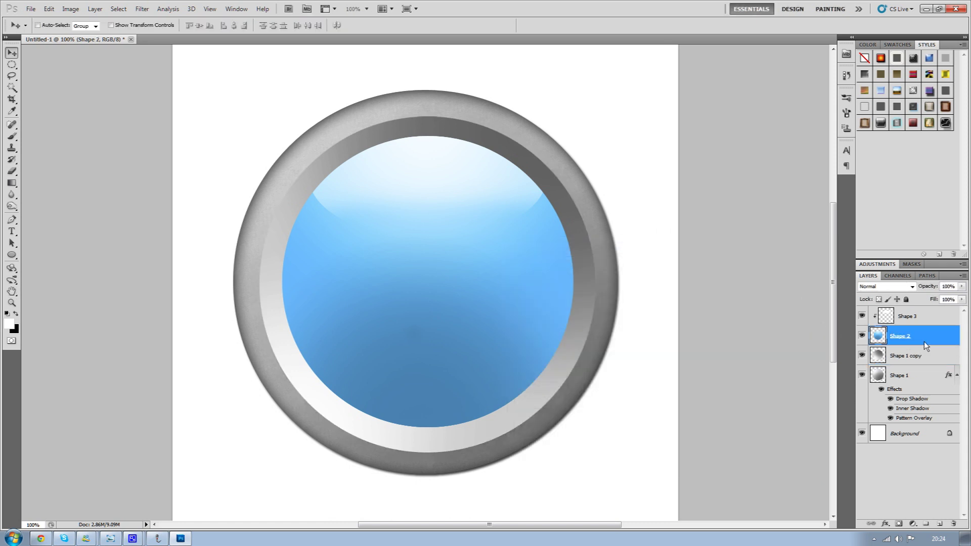
Give the blue Shape 2 circle an inner shadow (1 px distance, 23% choke) with a larger size
double_click(924, 339)
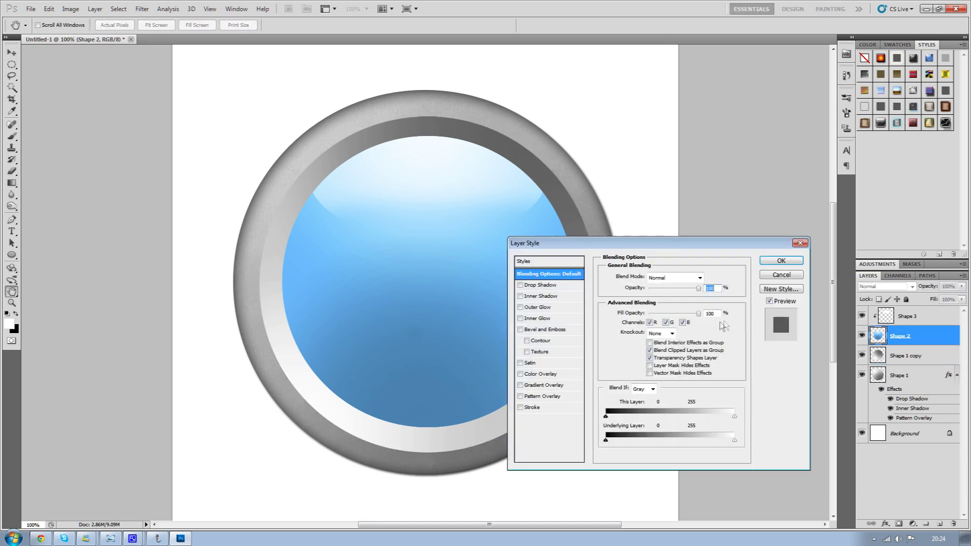
click(520, 296)
click(552, 296)
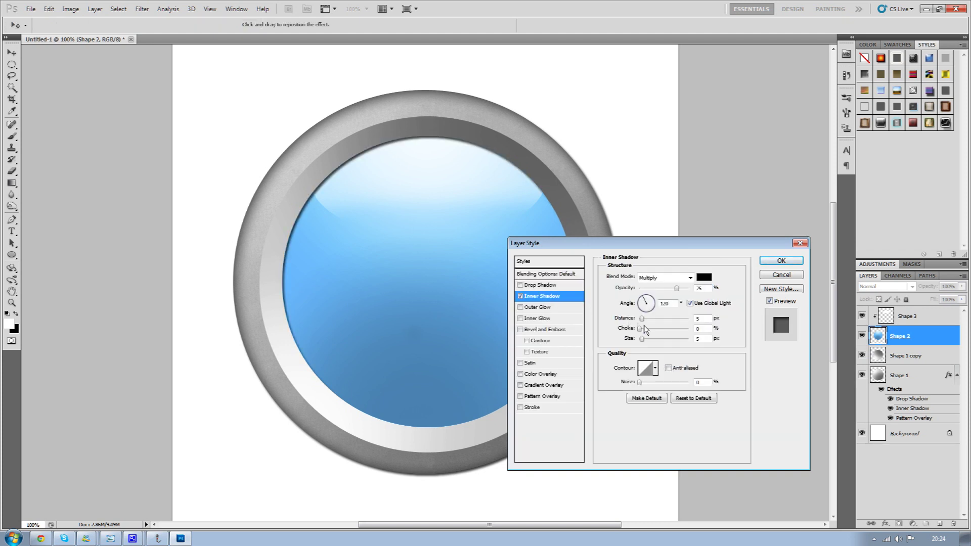
mouse_move(641, 339)
mouse_down()
mouse_move(651, 339)
mouse_move(639, 320)
mouse_move(665, 340)
mouse_move(648, 341)
mouse_up()
click(781, 260)
key(ctrl+minus)
key(ctrl+minus)
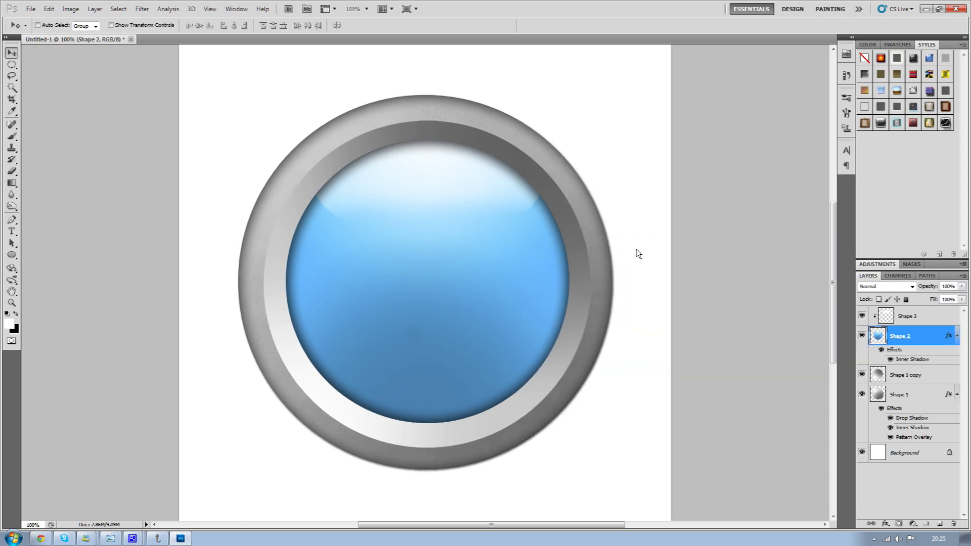
key(ctrl+minus)
key(ctrl+plus)
key(ctrl+plus)
key(ctrl+plus)
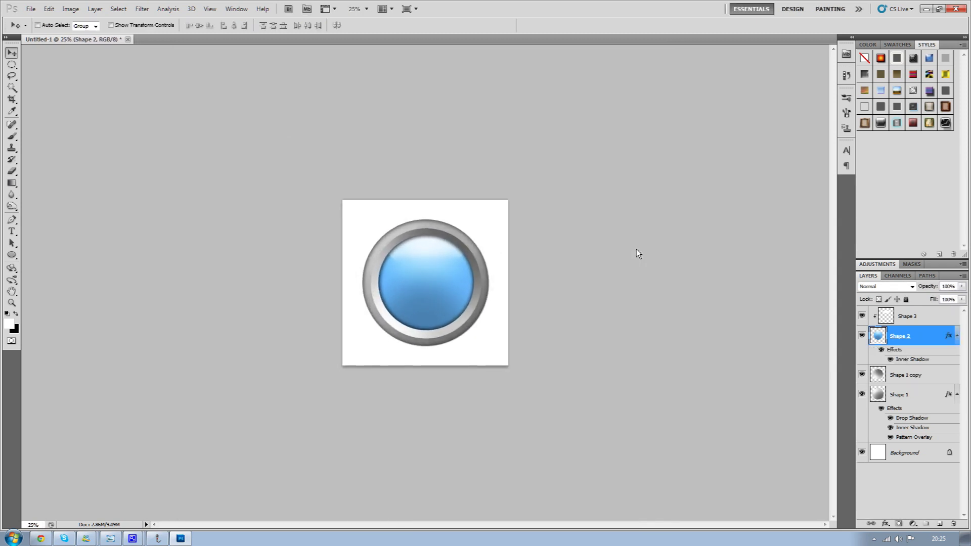